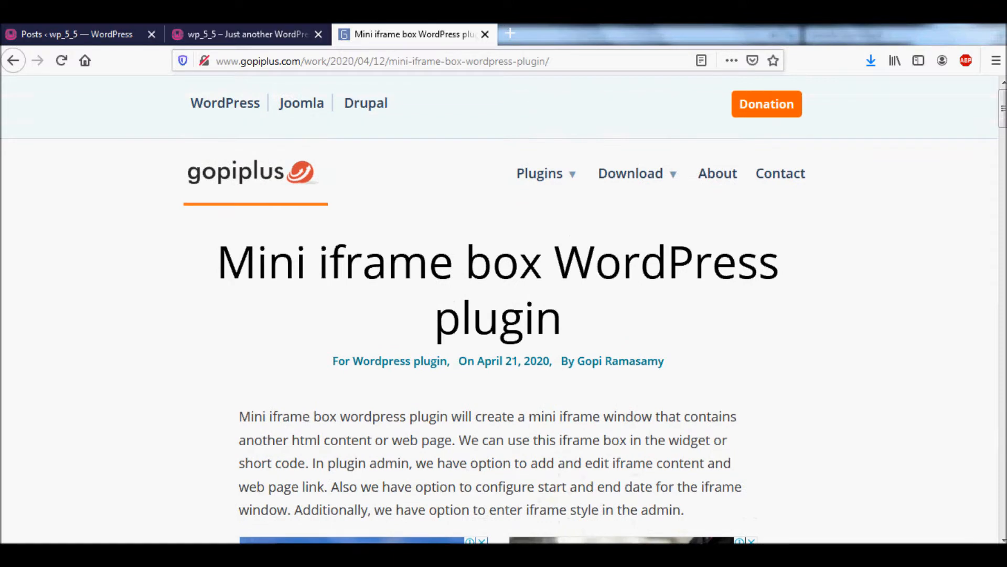
Review the Mini iframe box plugin's feature list and examine its live demo on the gopiplus page.
scroll(503, 309, "down", 12)
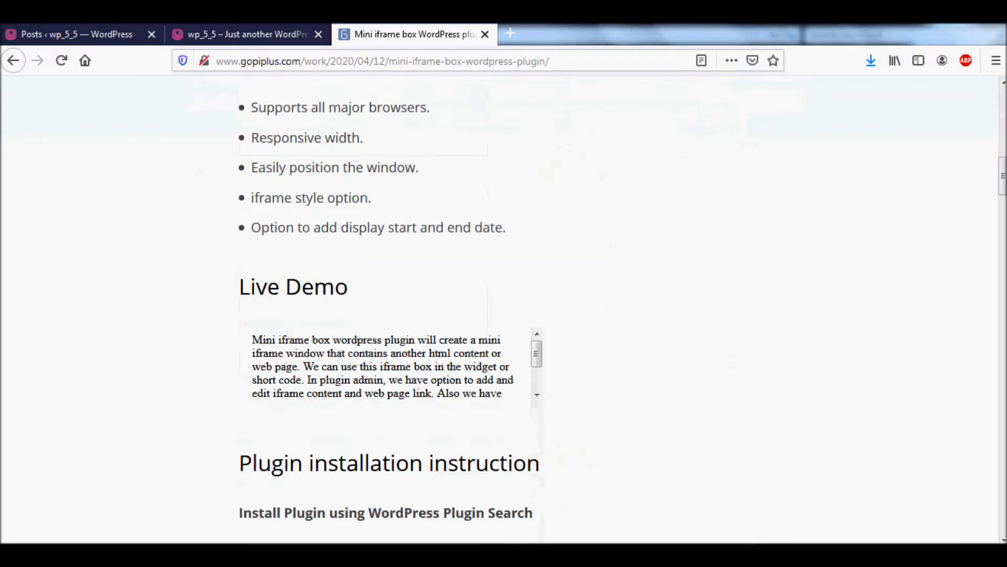
left_click_drag(263, 319, 464, 378)
left_click(464, 367)
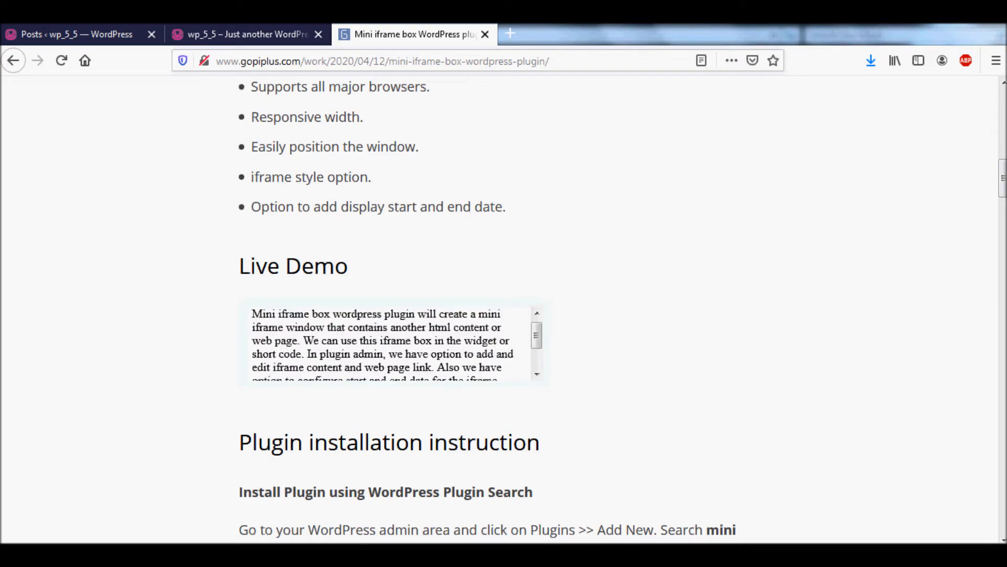
scroll(391, 343, "up", 1)
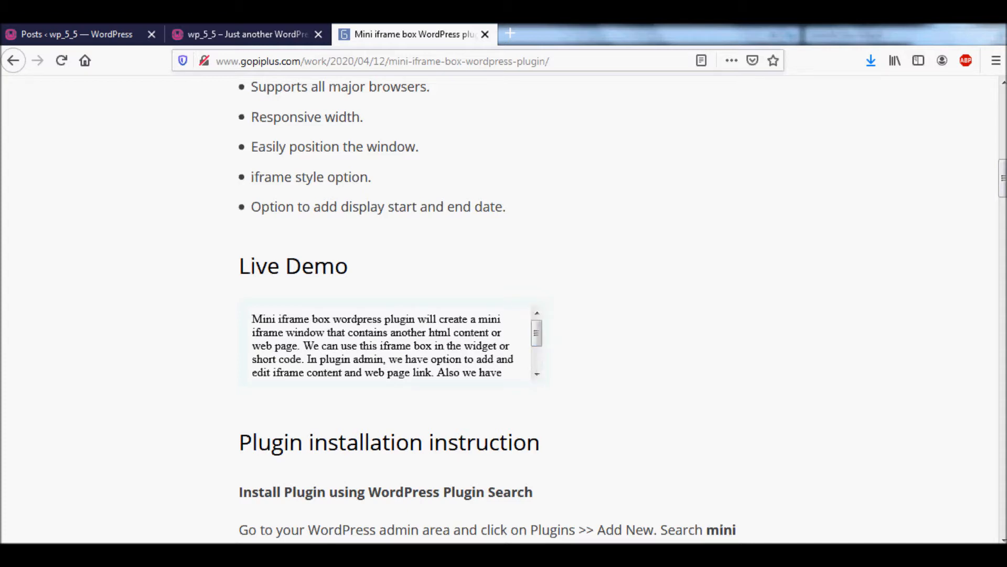
scroll(498, 309, "up", 5)
scroll(499, 310, "down", 5)
left_click_drag(1003, 178, 1002, 108)
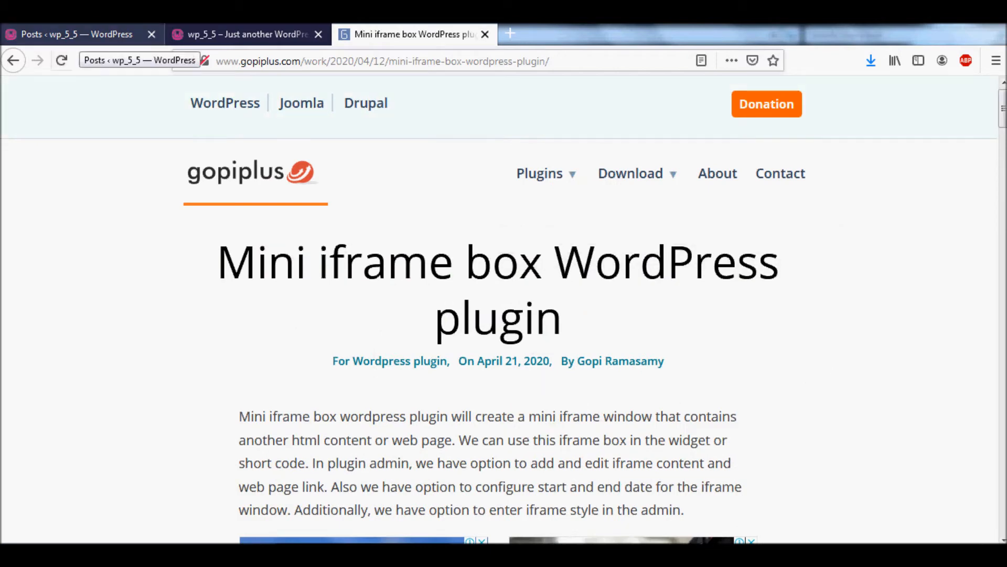
In the WordPress admin, install the plugin from mini-iframe-box.1.0.zip in the Downloads folder and activate it.
left_click(74, 34)
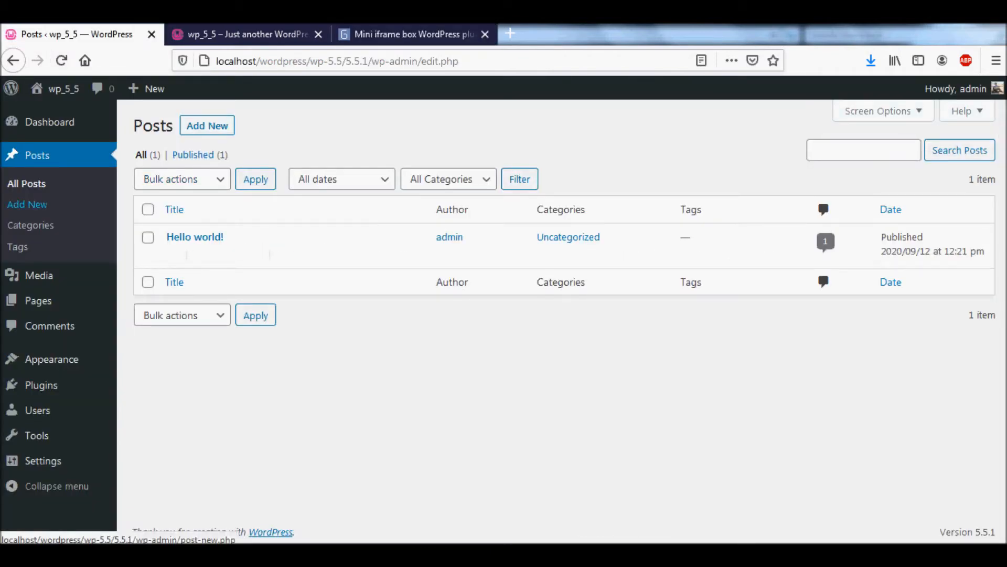
mouse_move(41, 385)
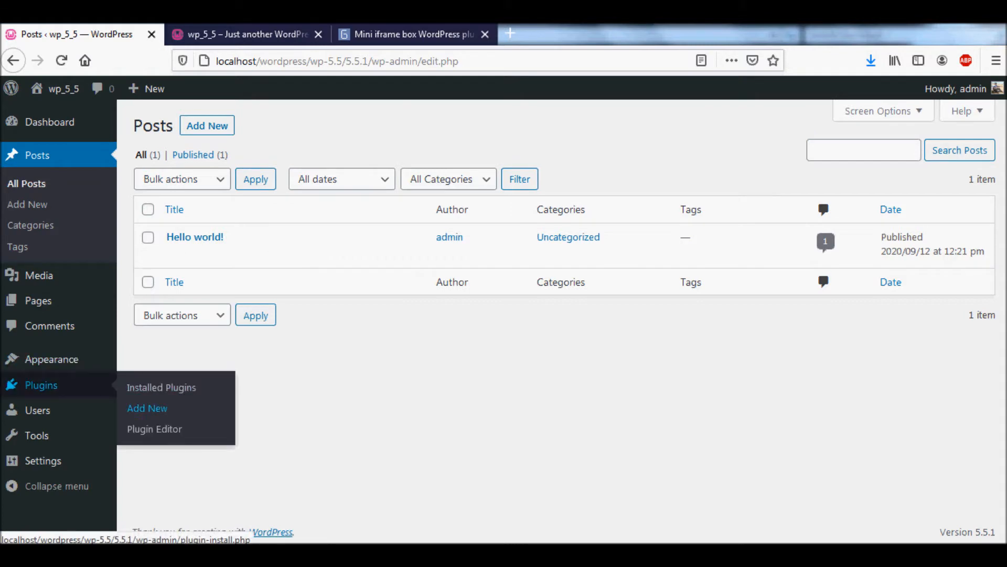
left_click(147, 408)
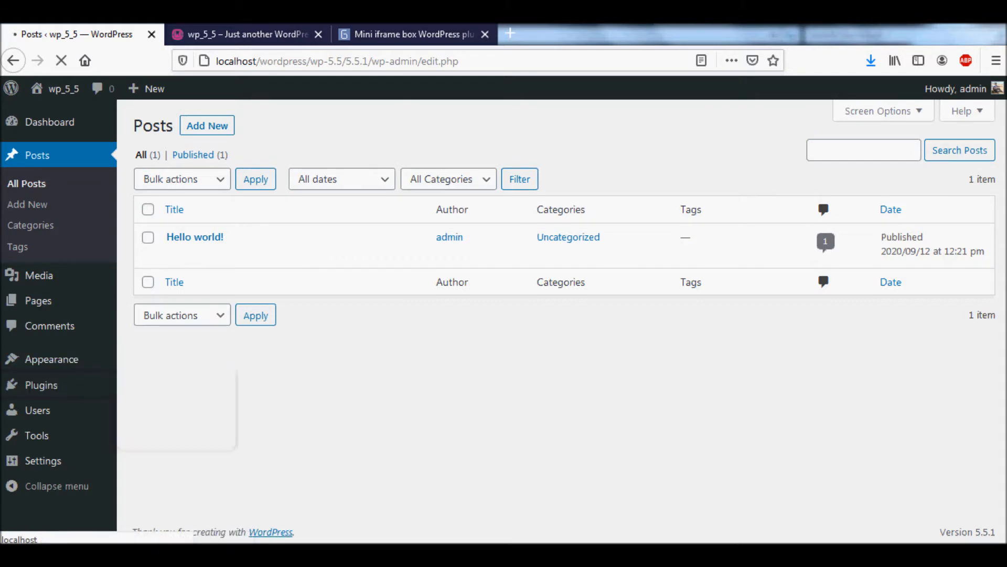
left_click(268, 125)
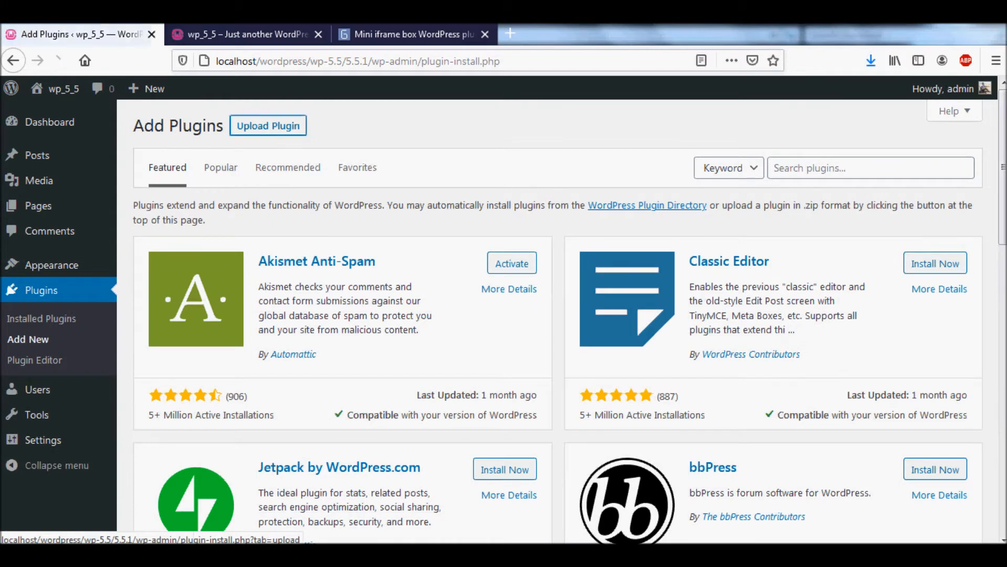
left_click(458, 259)
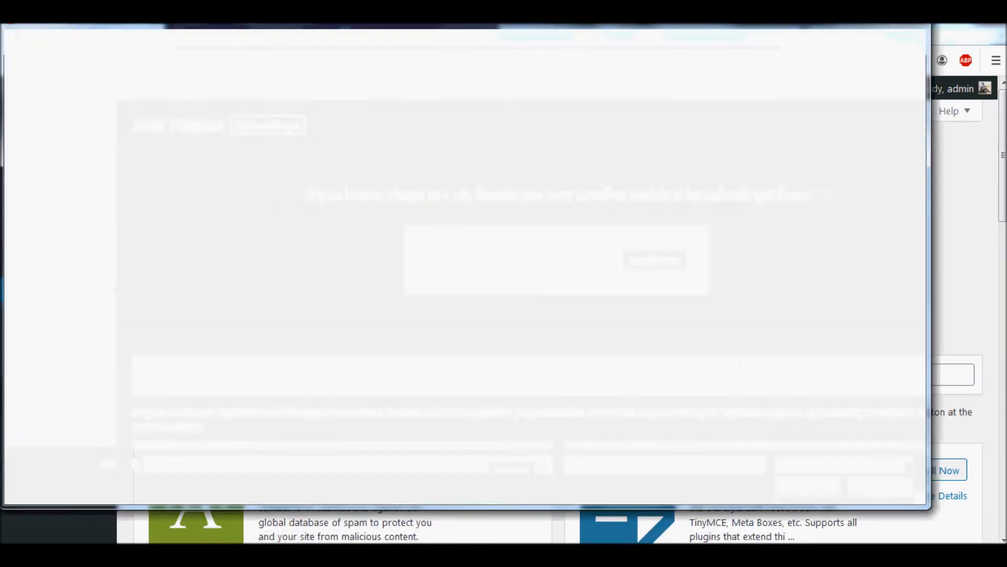
left_click(64, 124)
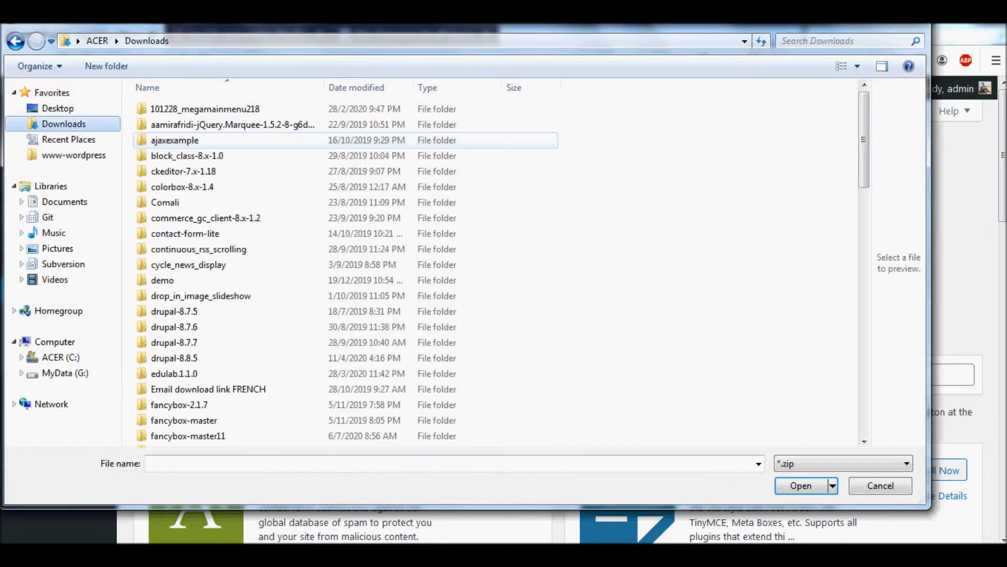
scroll(210, 109, "down", 15)
double_click(205, 109)
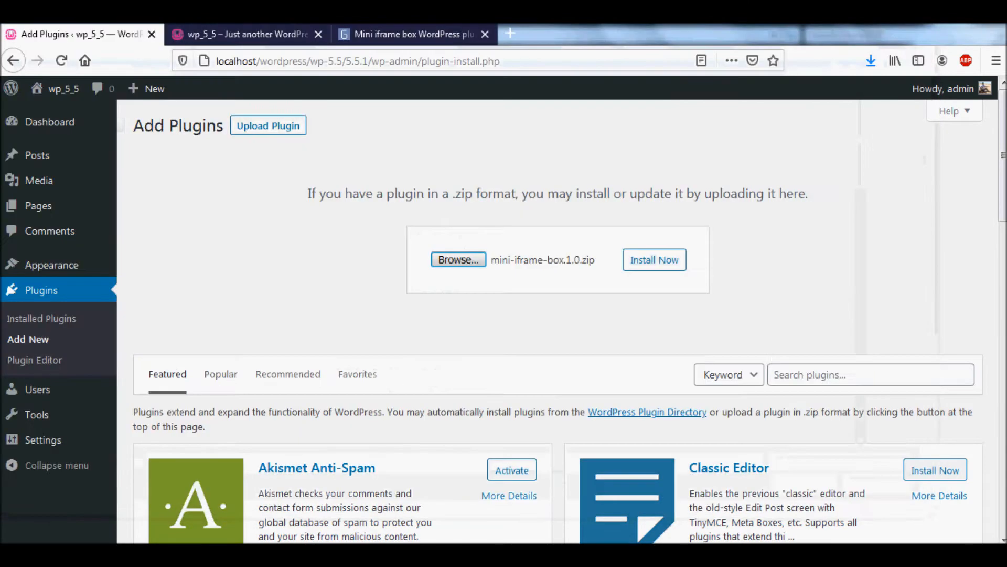
left_click(654, 260)
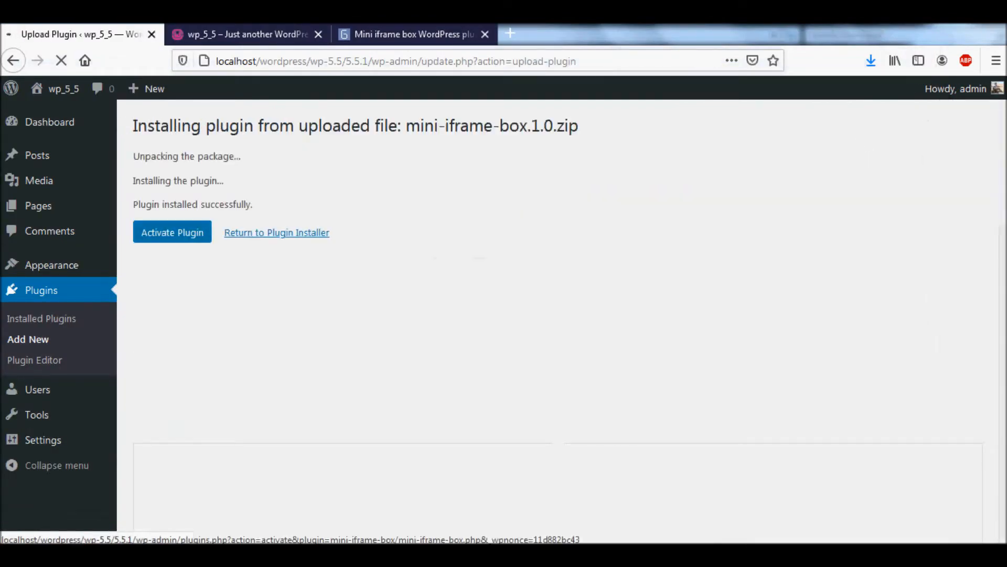
left_click(172, 232)
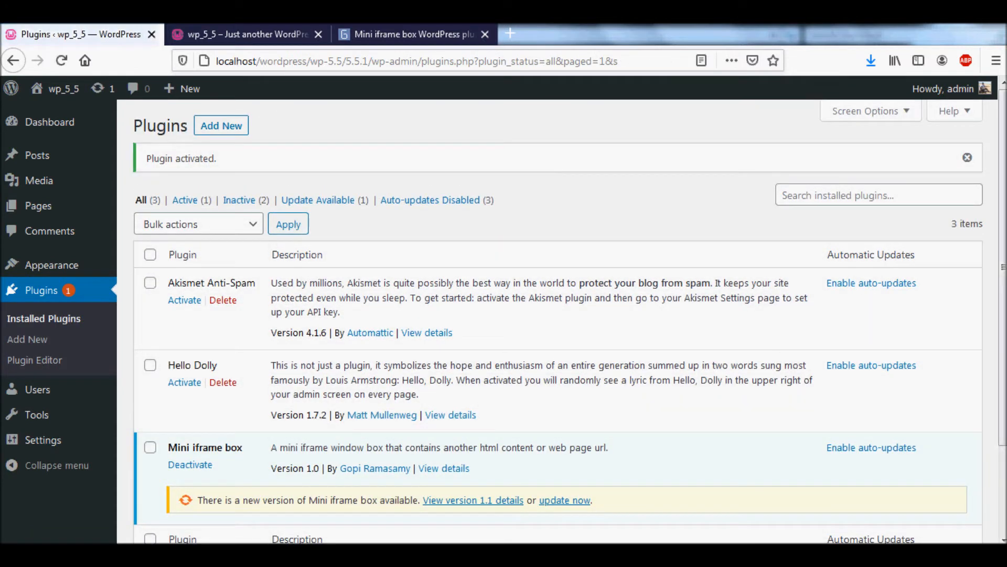
Open the Mini iframe box settings page and close the crashed Global Registration program.
mouse_move(43, 439)
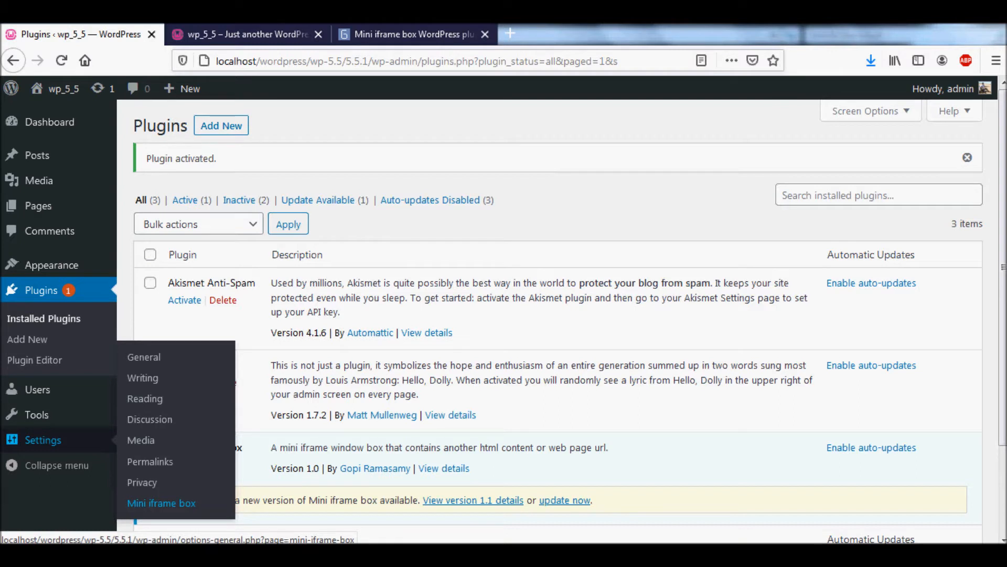
left_click(161, 502)
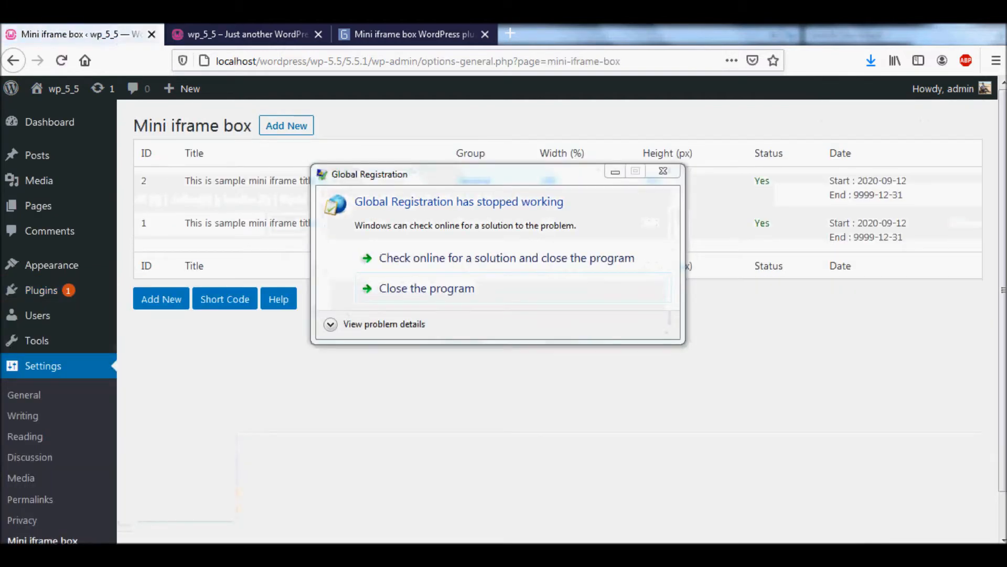
left_click(429, 287)
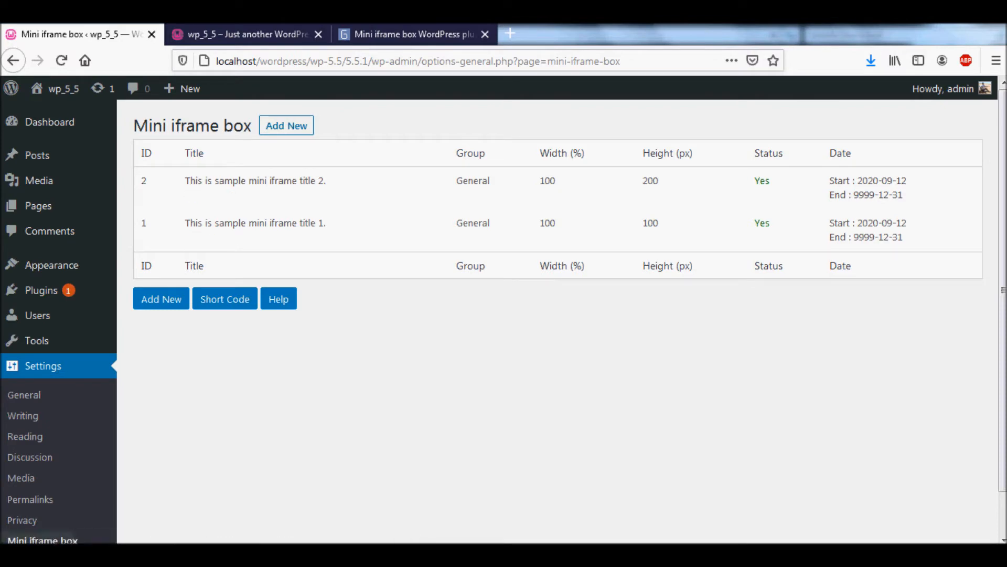
Review the fields of the form for adding an iframe box, leaving it without submitting.
left_click(287, 125)
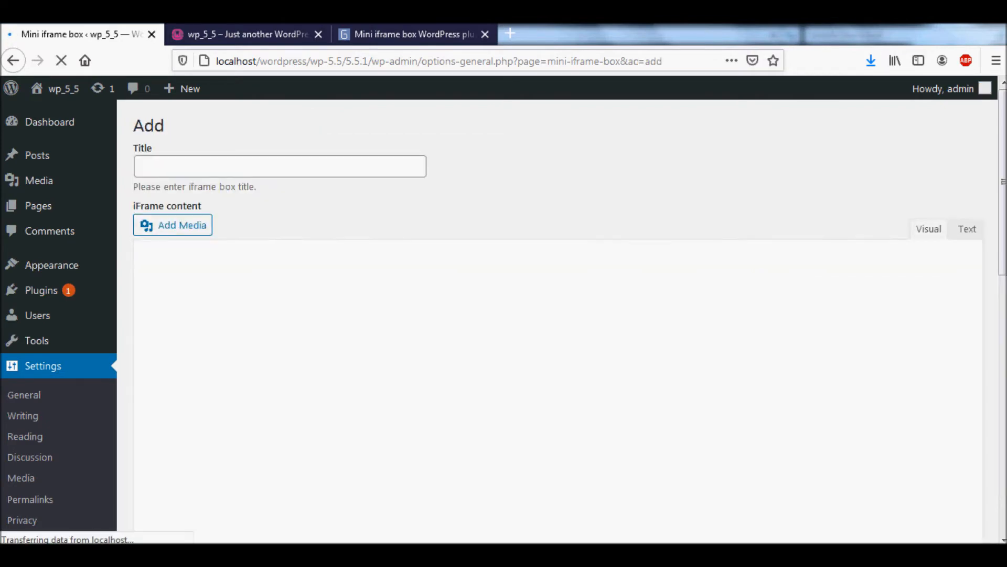
scroll(558, 321, "down", 10)
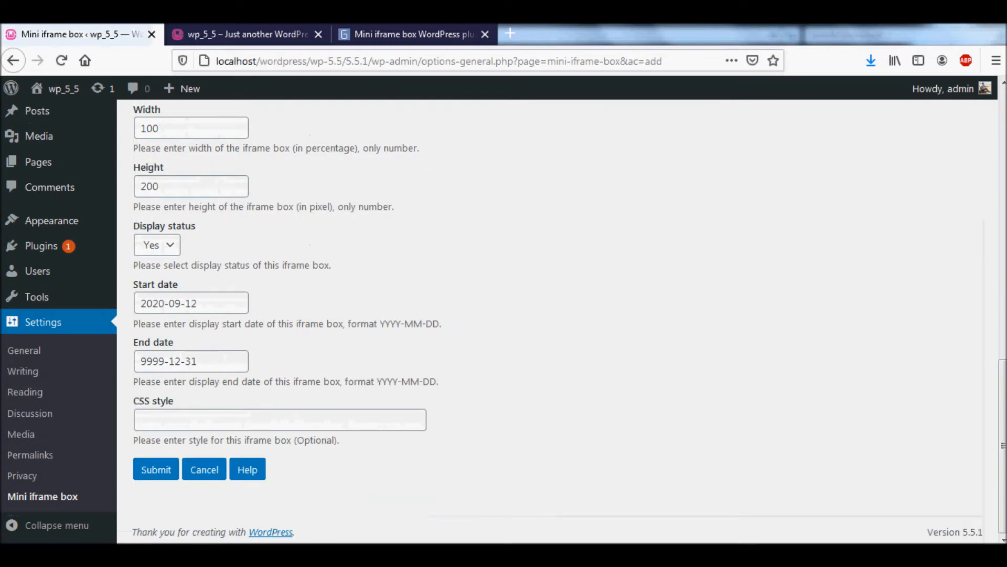
left_click(204, 469)
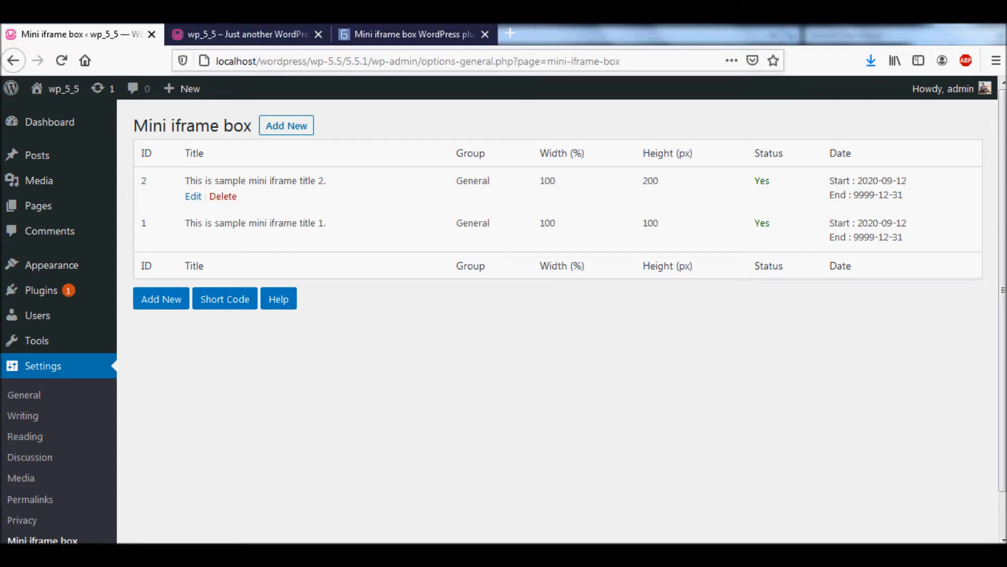
Copy the post short code [mini-iframe-box group="General"] from the plugin's gopiplus page.
double_click(473, 181)
left_click(414, 34)
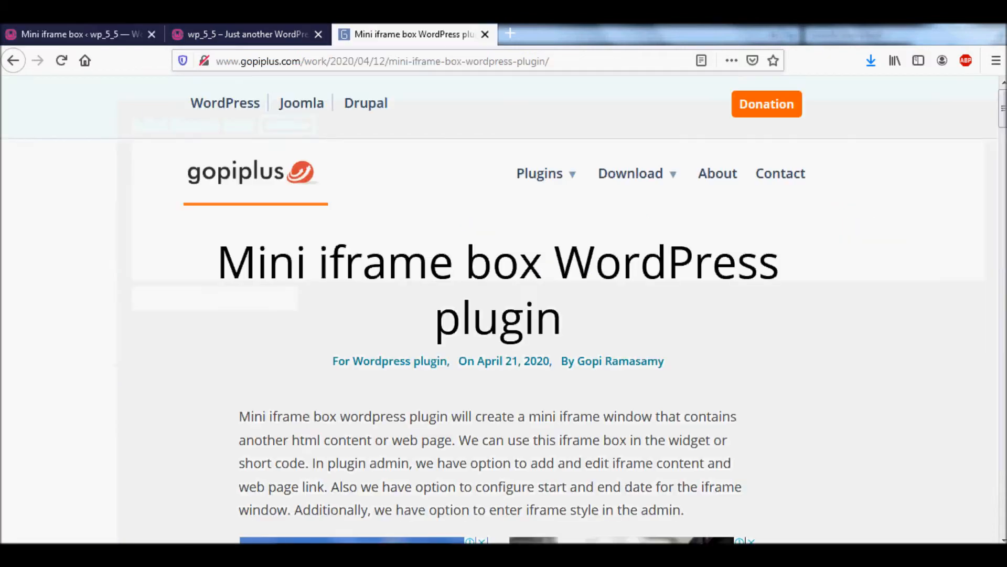
scroll(503, 309, "down", 20)
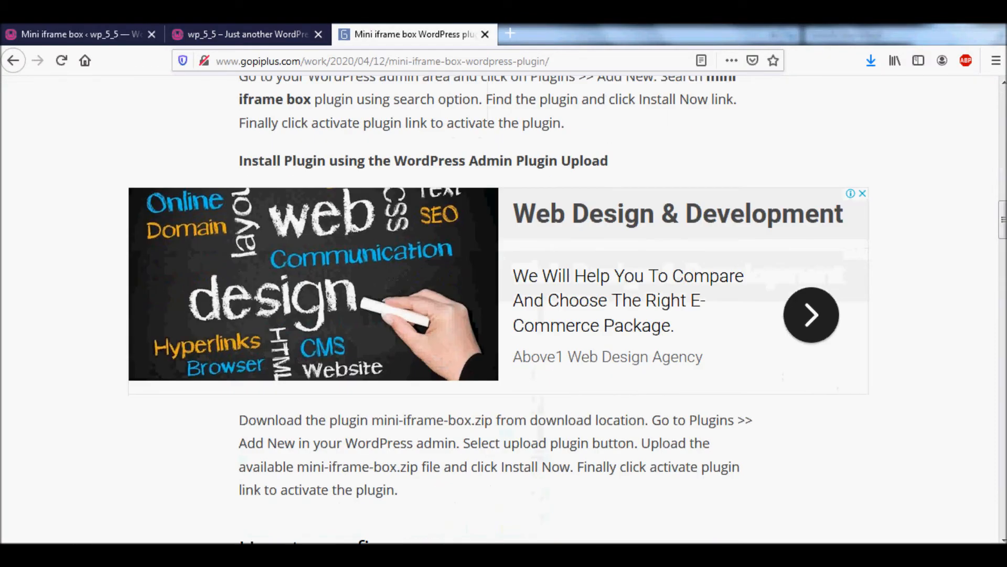
scroll(503, 309, "down", 15)
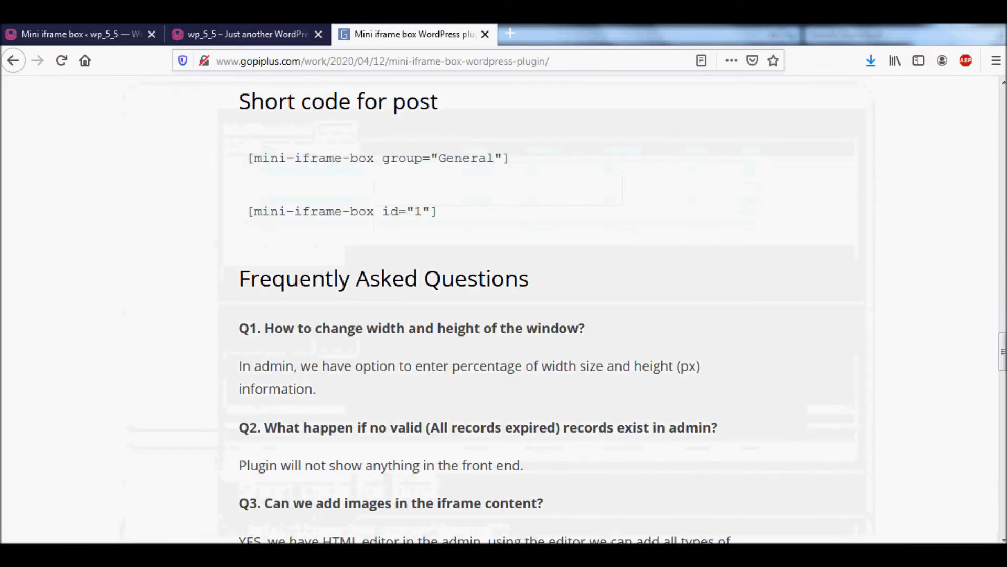
left_click_drag(510, 157, 245, 158)
right_click(300, 158)
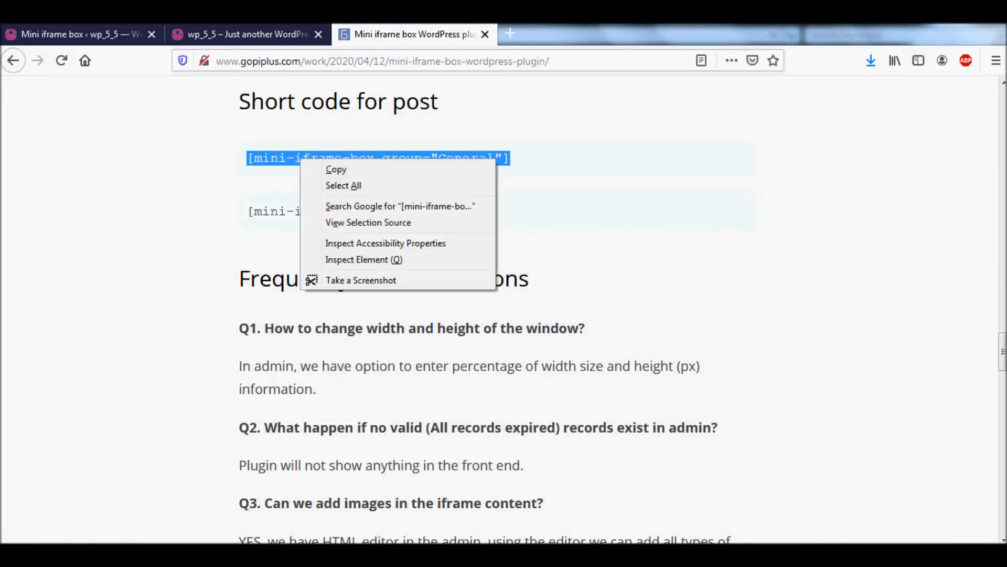
left_click(336, 169)
Return to the WordPress admin and open the "Hello world!" post for editing.
left_click(79, 34)
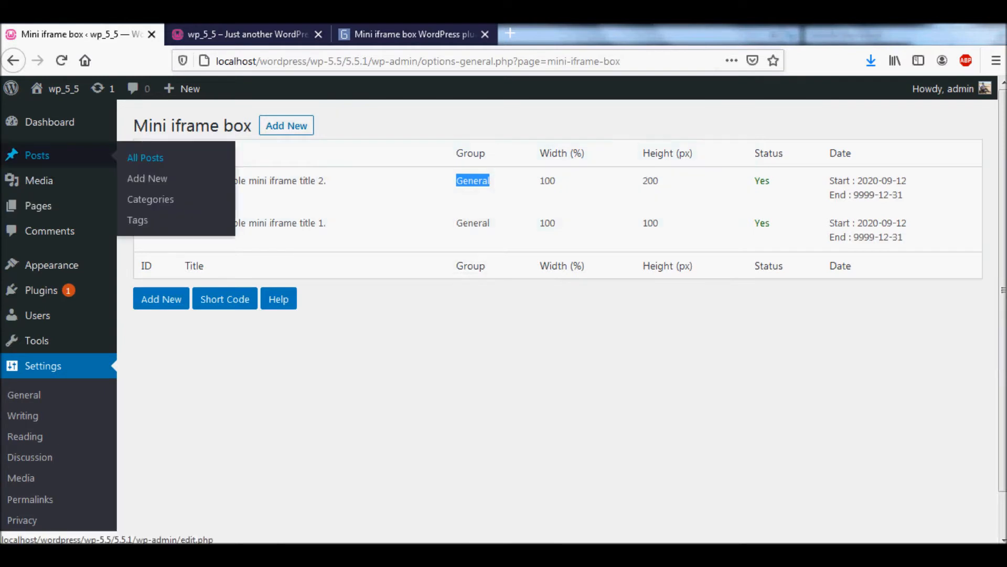
left_click(145, 158)
left_click(174, 255)
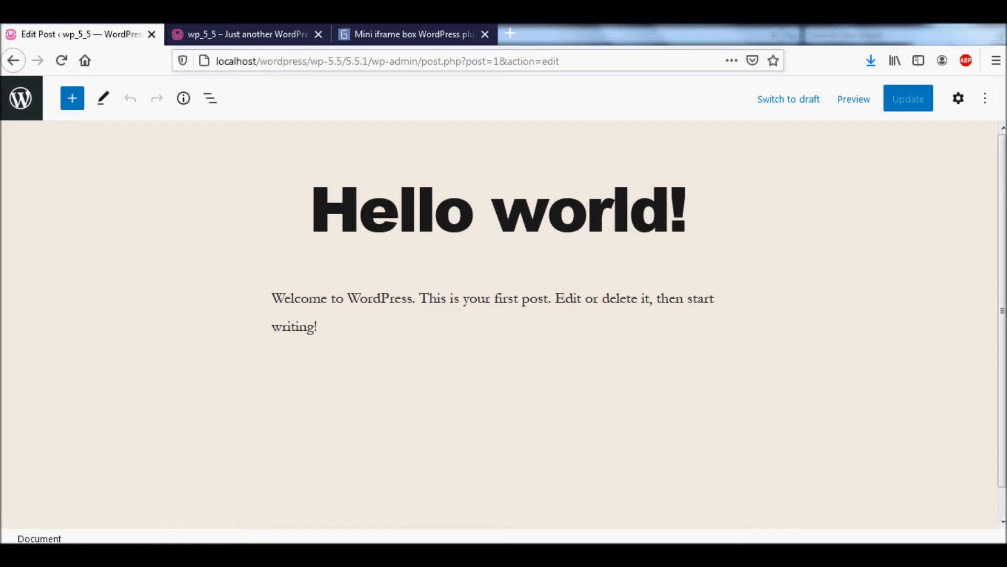
Add a Shortcode block below the welcome paragraph containing [mini-iframe-box group="General"].
left_click(72, 98)
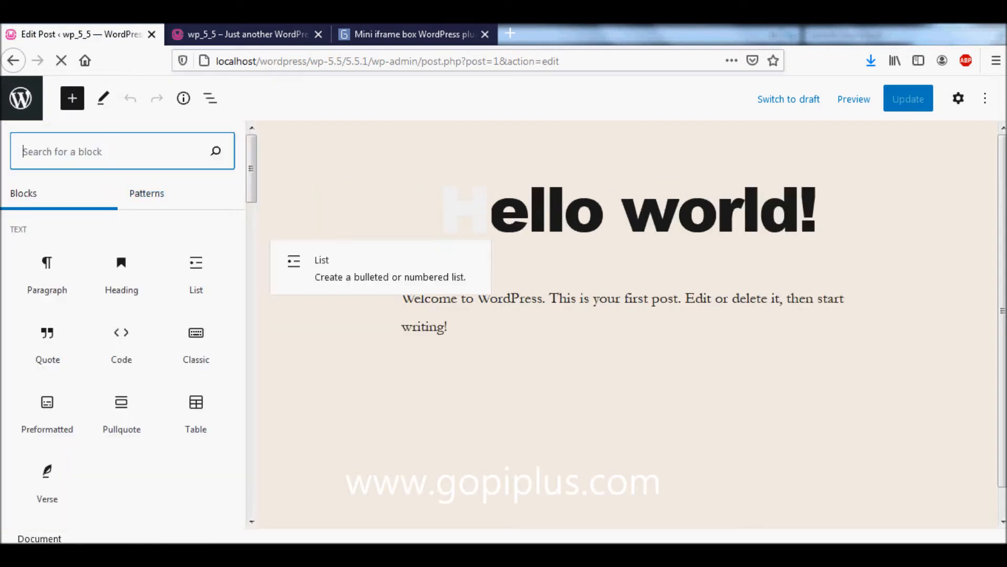
left_click(447, 326)
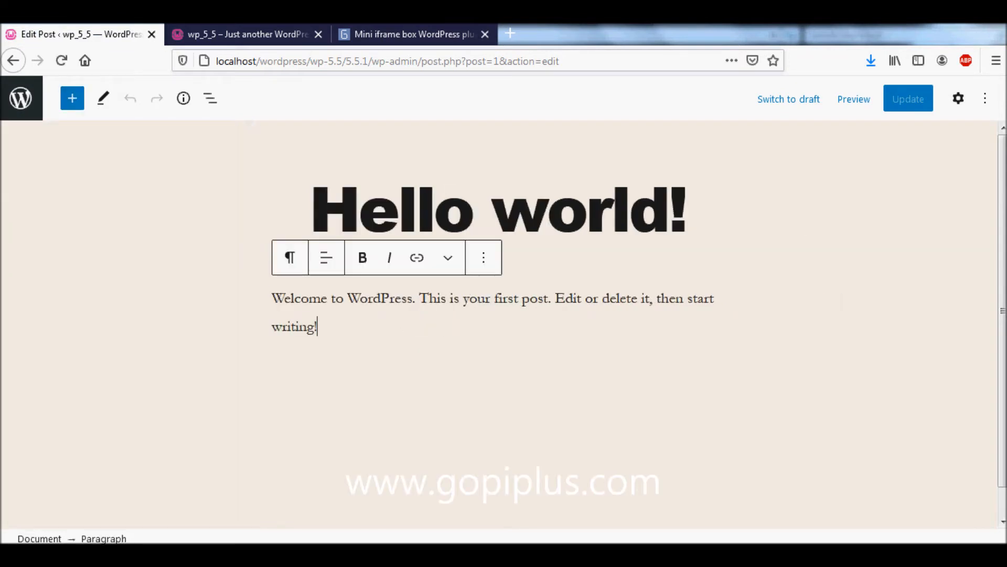
key("Return")
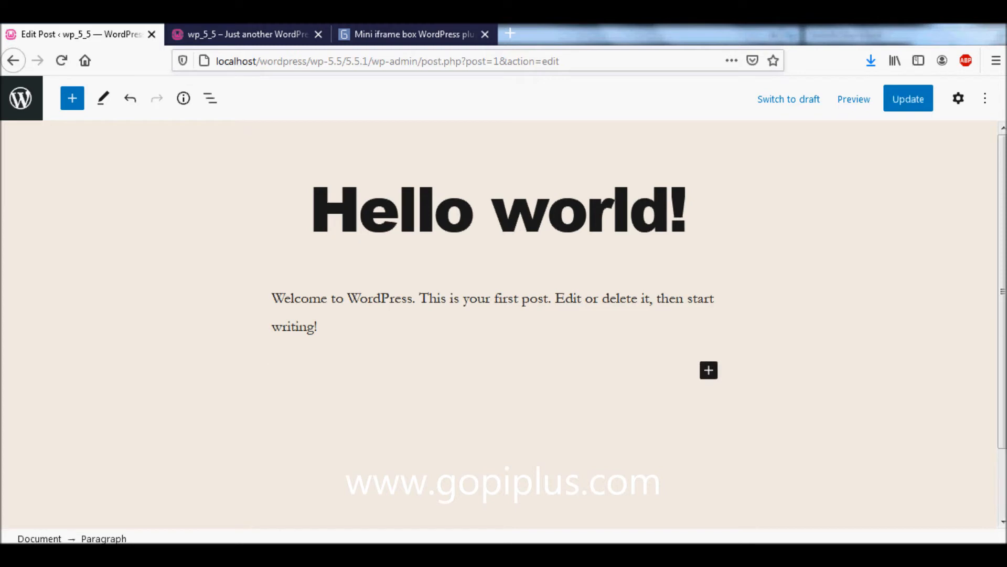
left_click(709, 369)
left_click(820, 200)
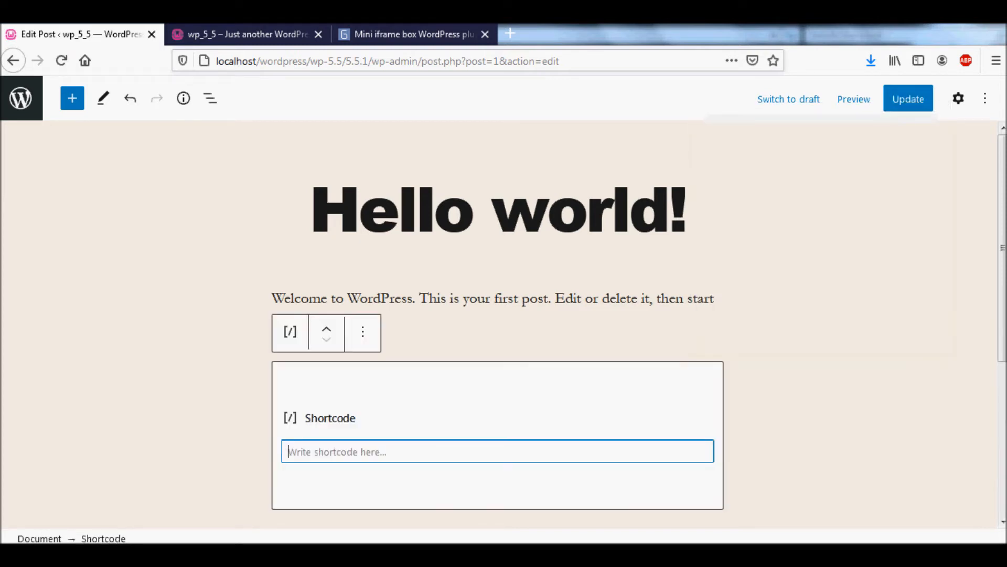
key("ctrl+v")
key("Return")
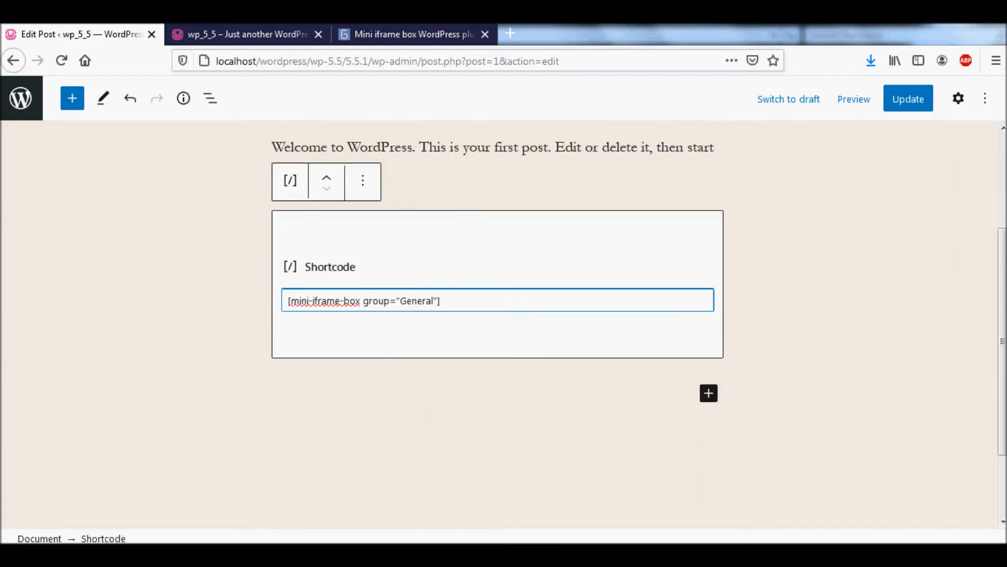
Update the post and view it in a new browser tab to examine the embedded iframe box.
left_click(908, 98)
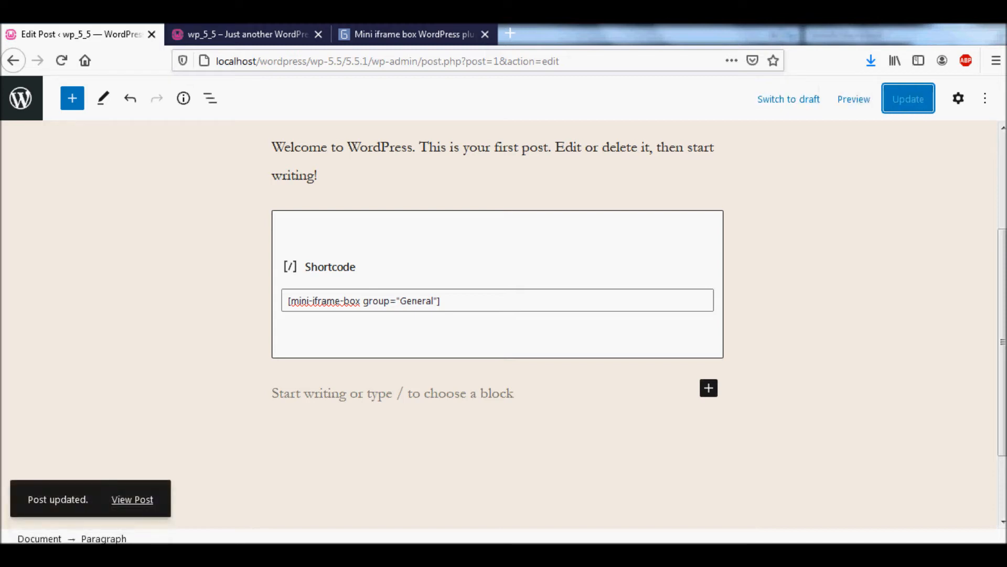
right_click(135, 499)
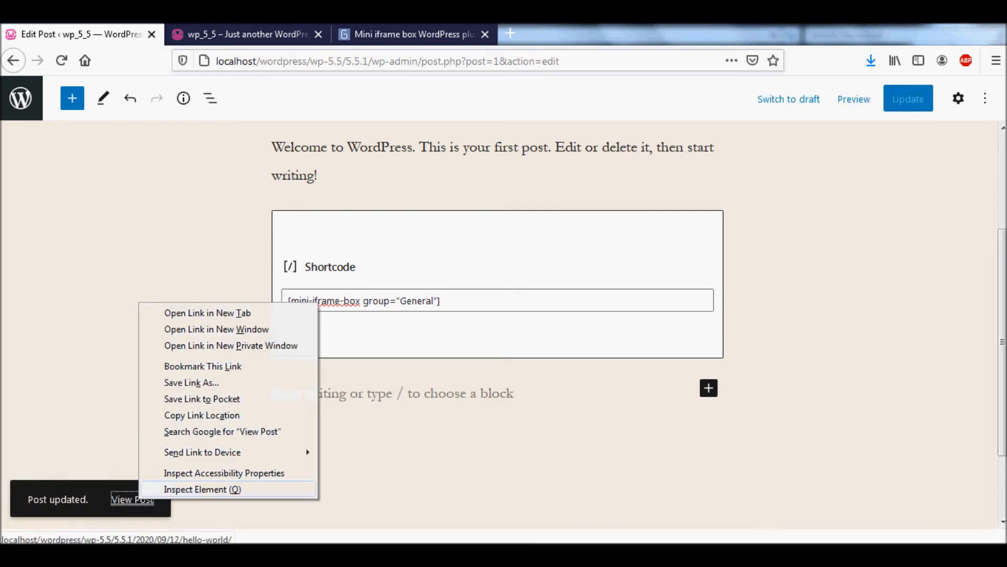
left_click(163, 311)
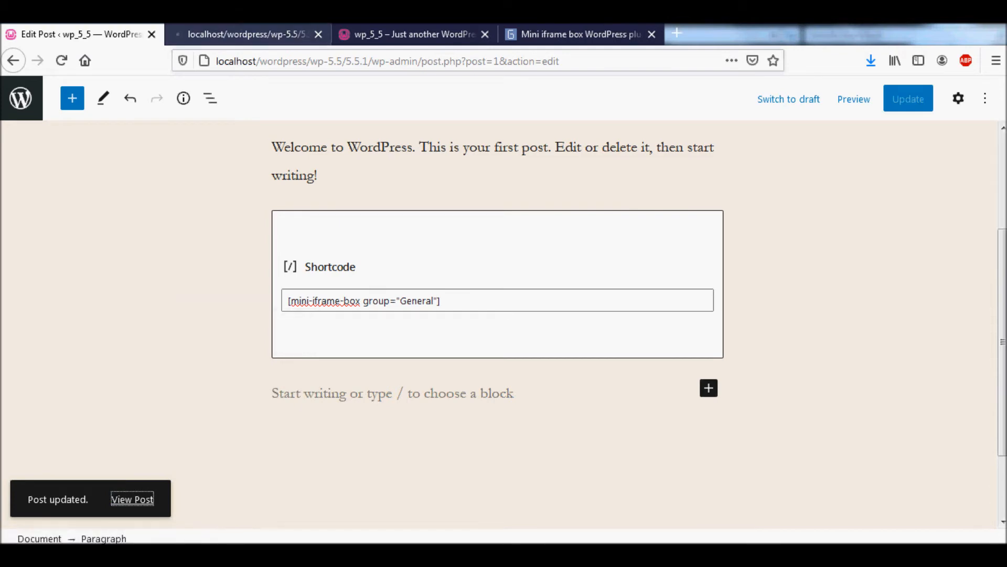
left_click(242, 34)
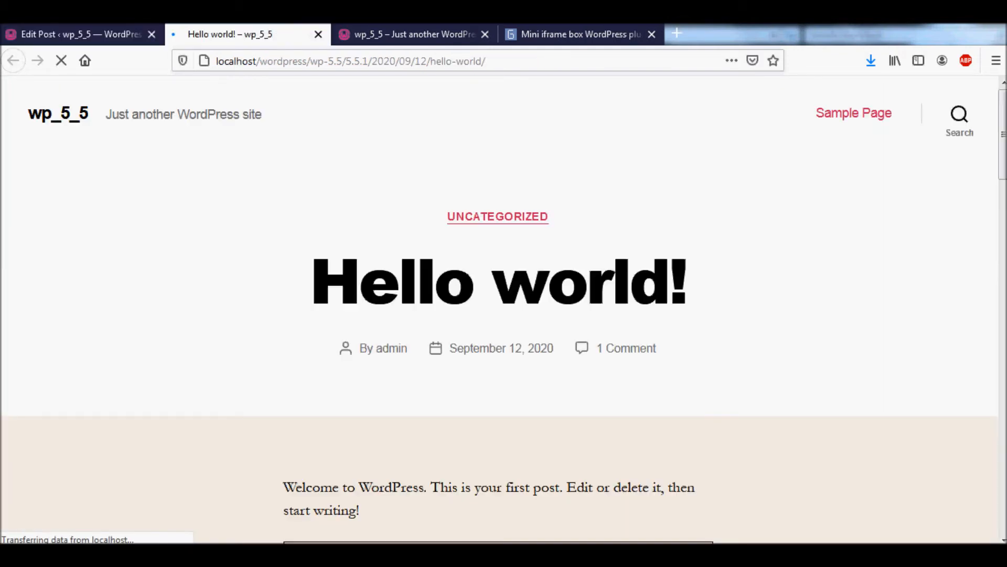
scroll(504, 310, "down", 6)
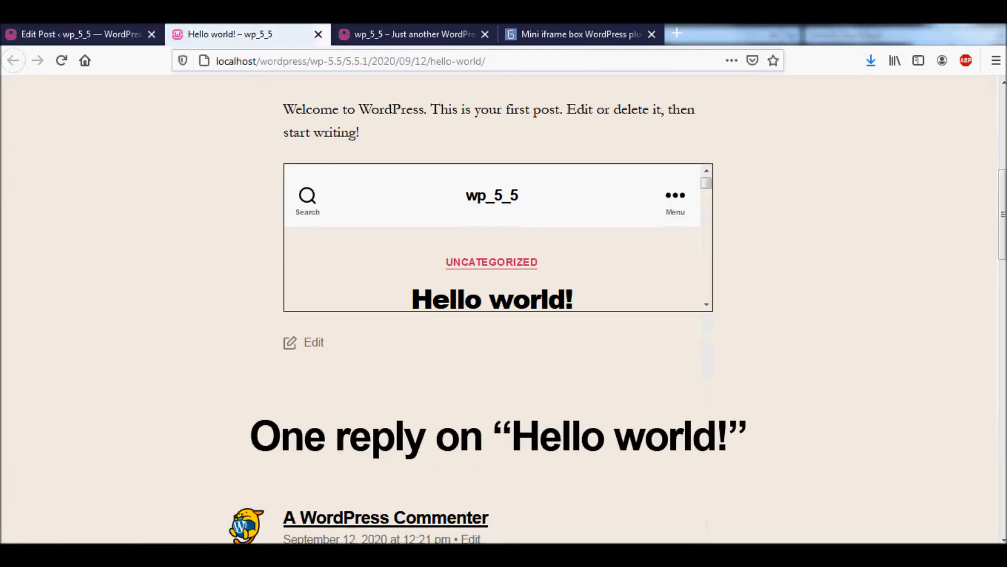
Examine the post's iframe box and compare the group and id short code variants on the plugin's gopiplus page.
scroll(504, 310, "up", 1)
mouse_move(707, 259)
left_mouse_down()
mouse_move(707, 356)
mouse_move(706, 259)
left_mouse_up()
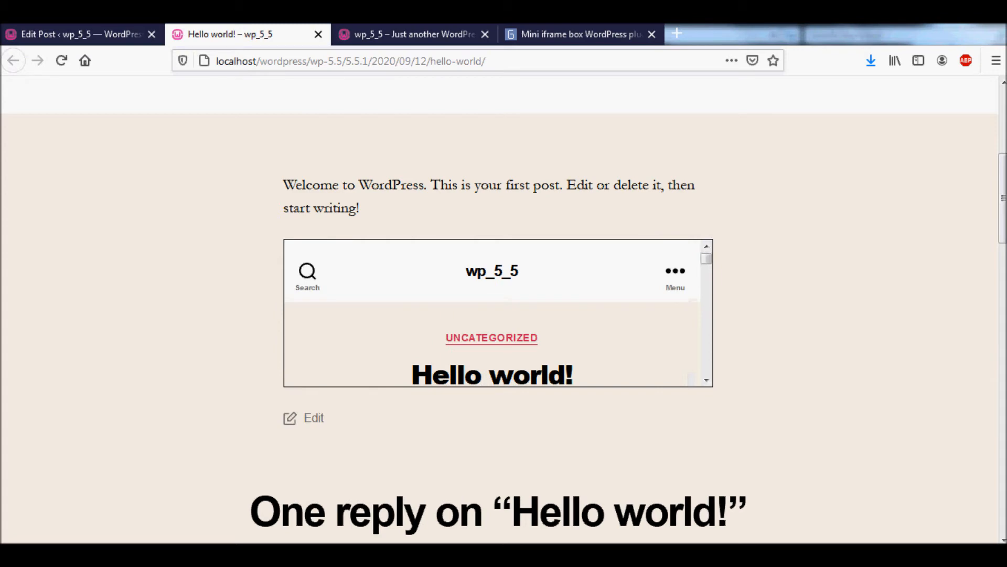
left_click(81, 34)
left_click(579, 34)
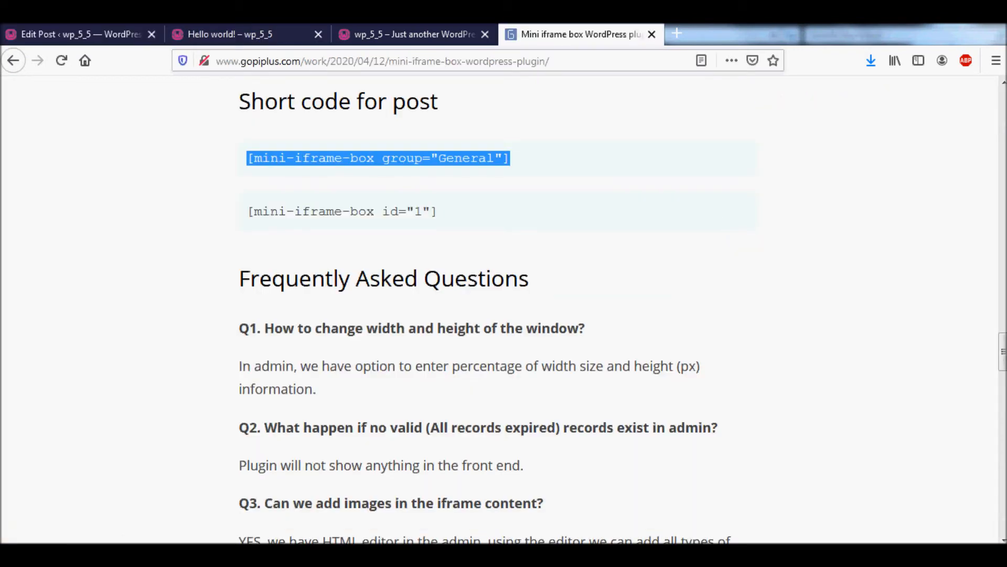
left_click_drag(382, 211, 422, 212)
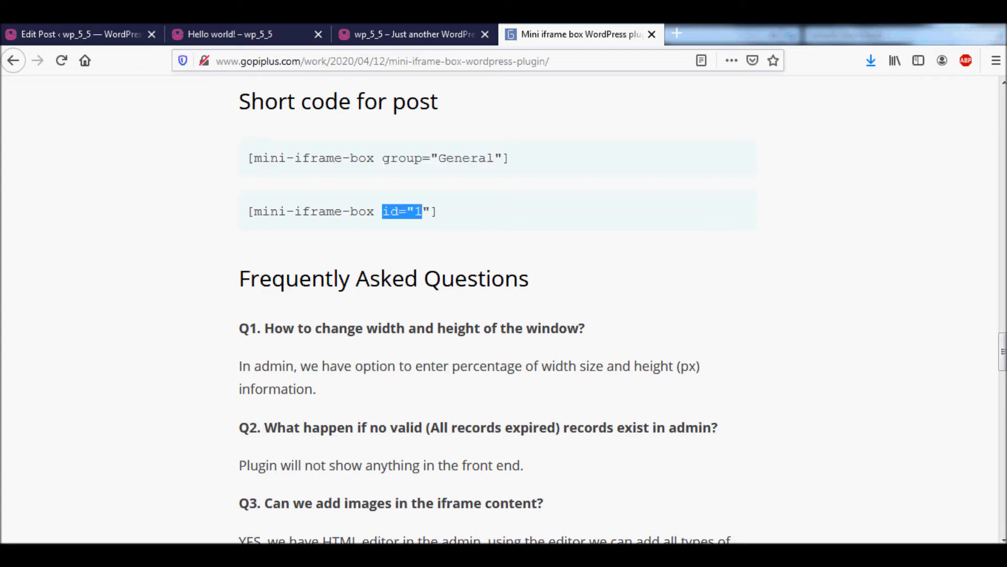
left_click_drag(510, 158, 254, 158)
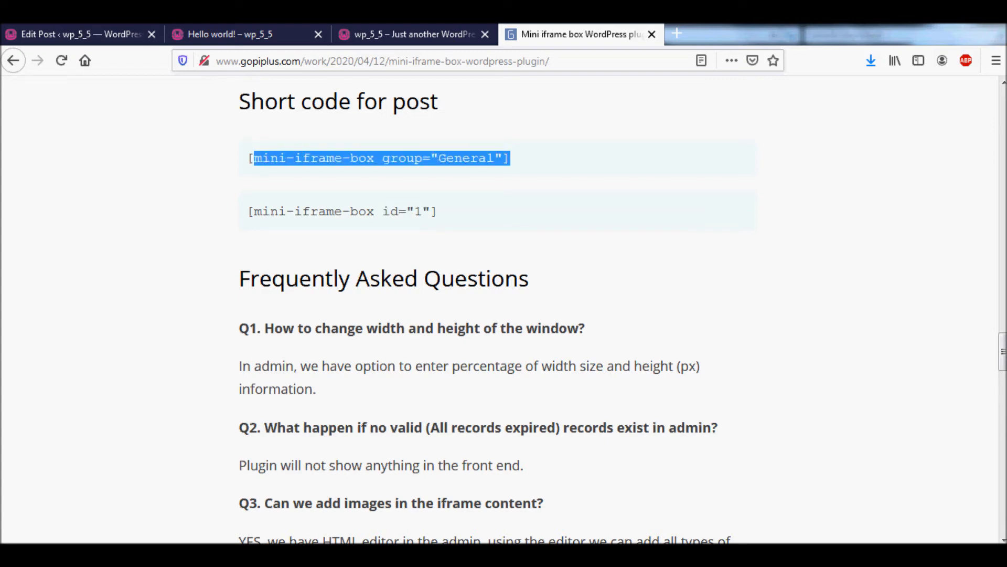
left_click(254, 158)
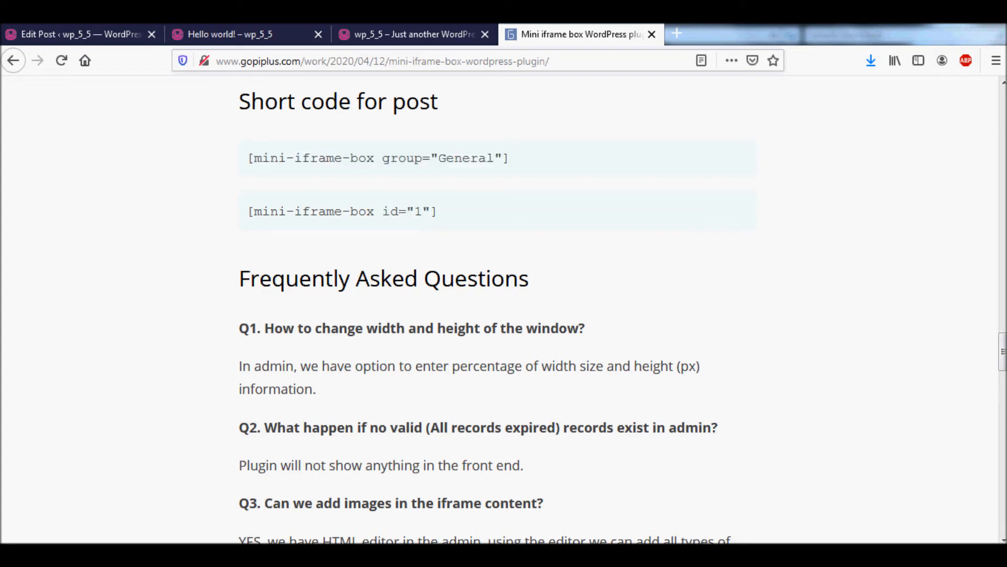
left_click_drag(381, 158, 502, 158)
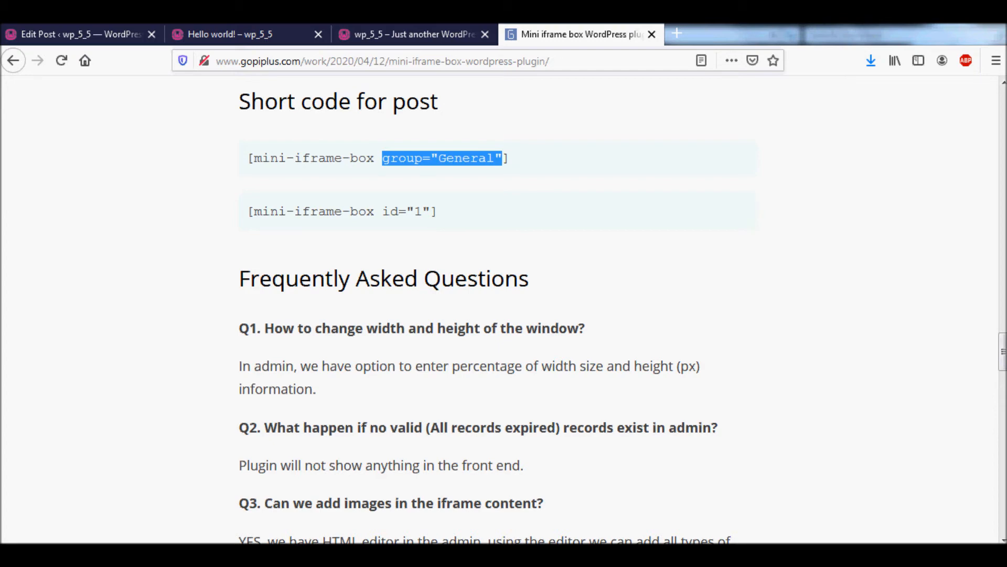
double_click(391, 211)
double_click(418, 211)
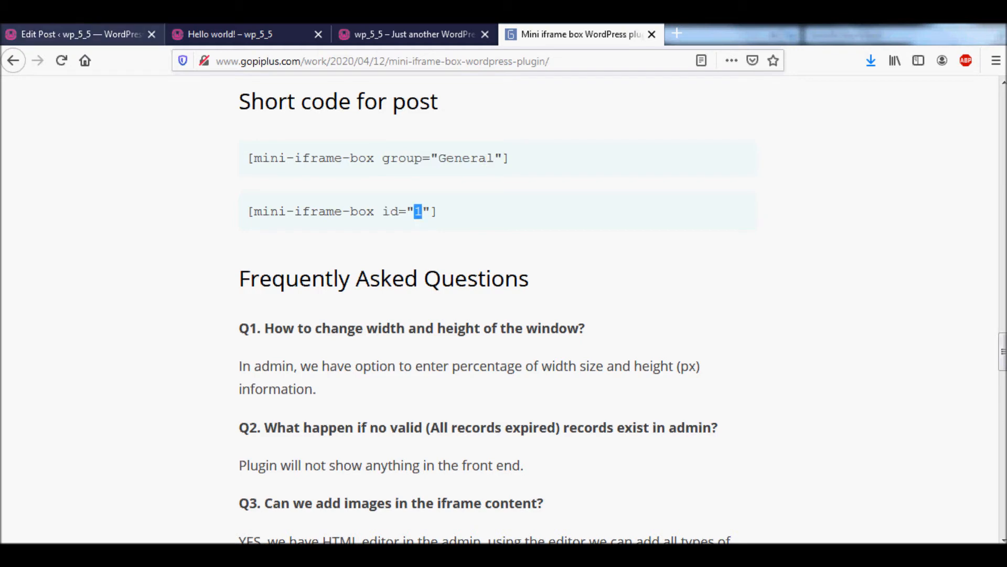
Return to the WordPress admin, open the Mini iframe box settings, and examine the ID, title and group of the first sample entry.
left_click(79, 34)
left_click(21, 98)
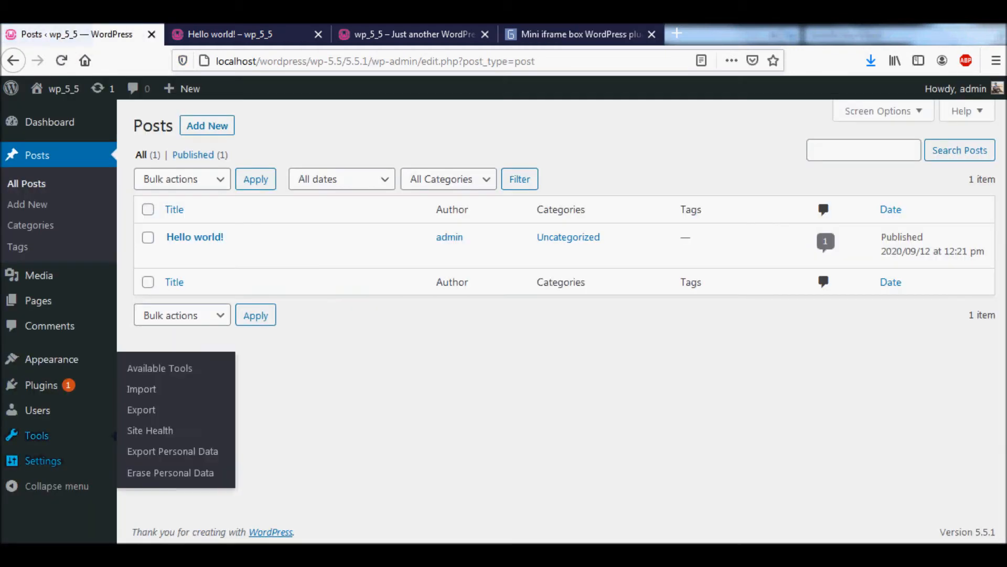
left_click(43, 460)
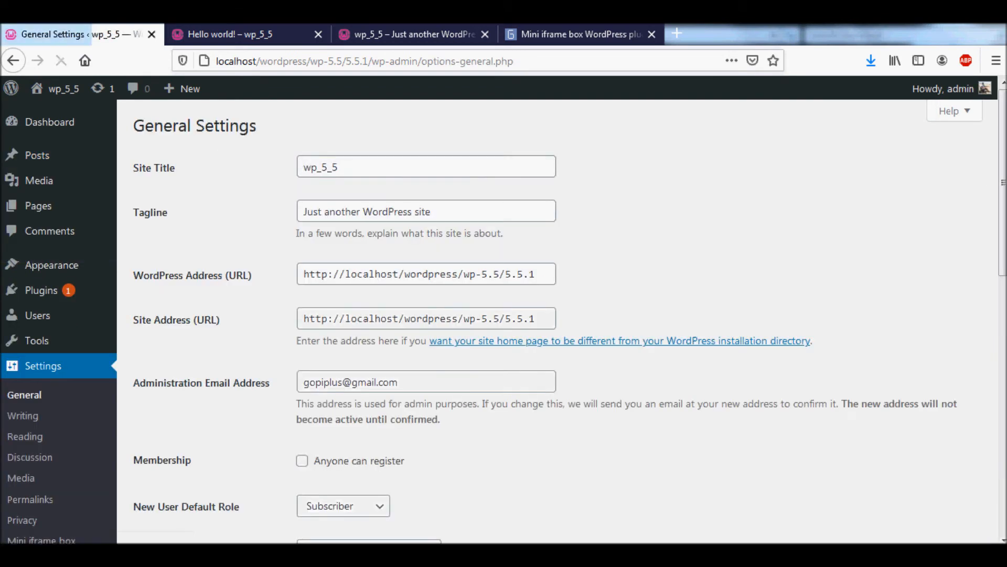
scroll(21, 476, "down", 3)
left_click(42, 496)
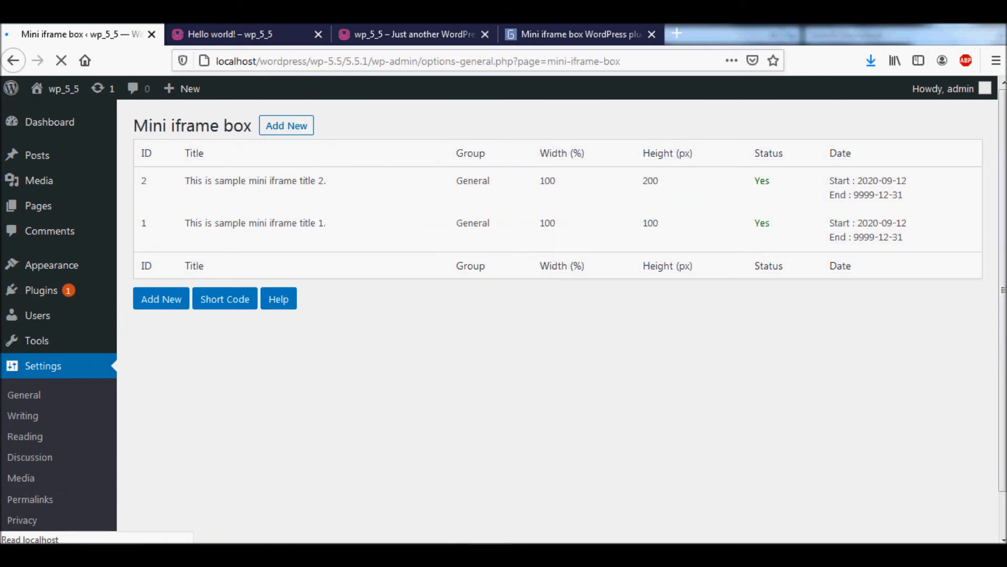
double_click(144, 223)
left_click_drag(185, 223, 326, 223)
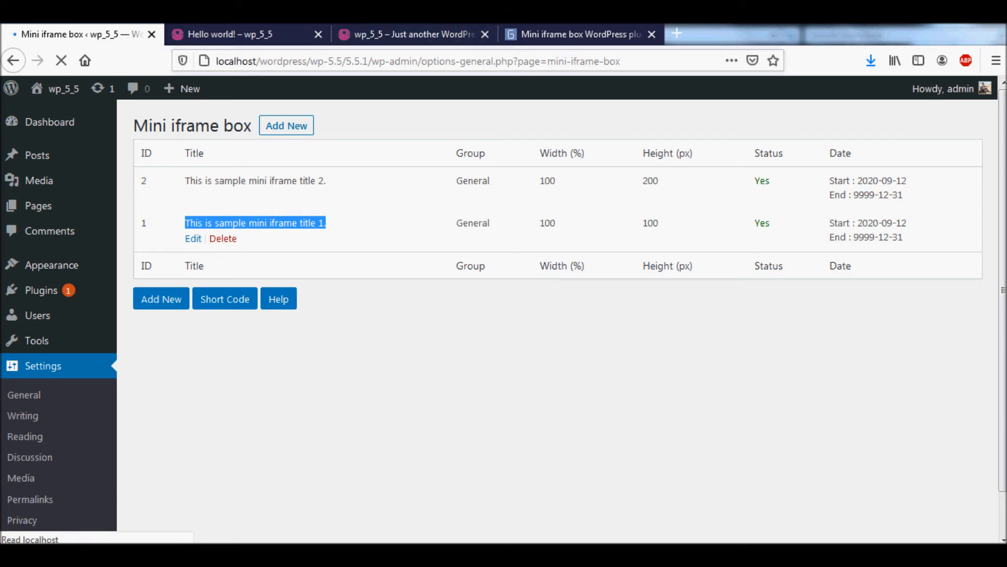
left_click(376, 230)
double_click(472, 223)
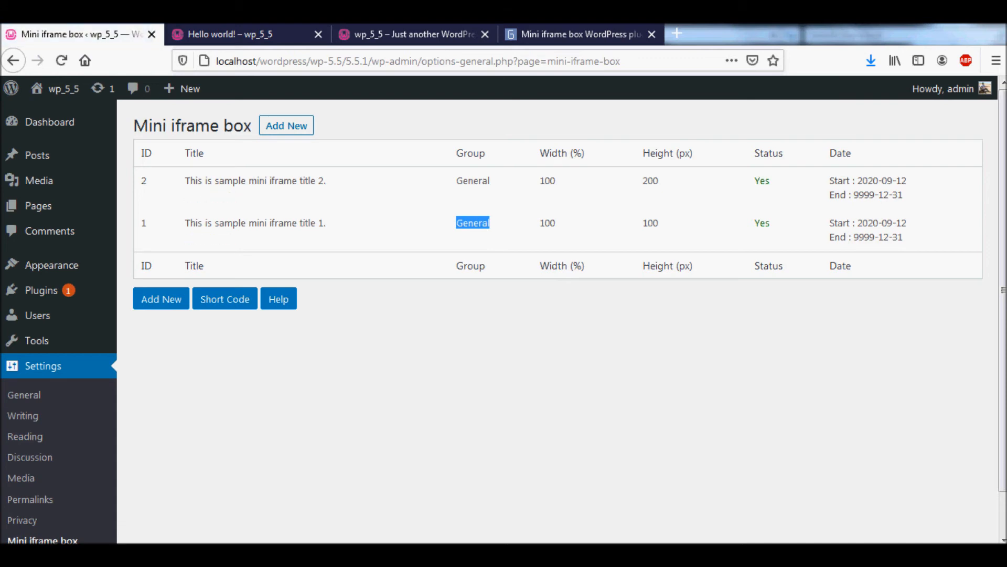
Copy the short code [mini-iframe-box id="1"] from the plugin's gopiplus page and open the "Hello world!" post for editing.
left_click(581, 35)
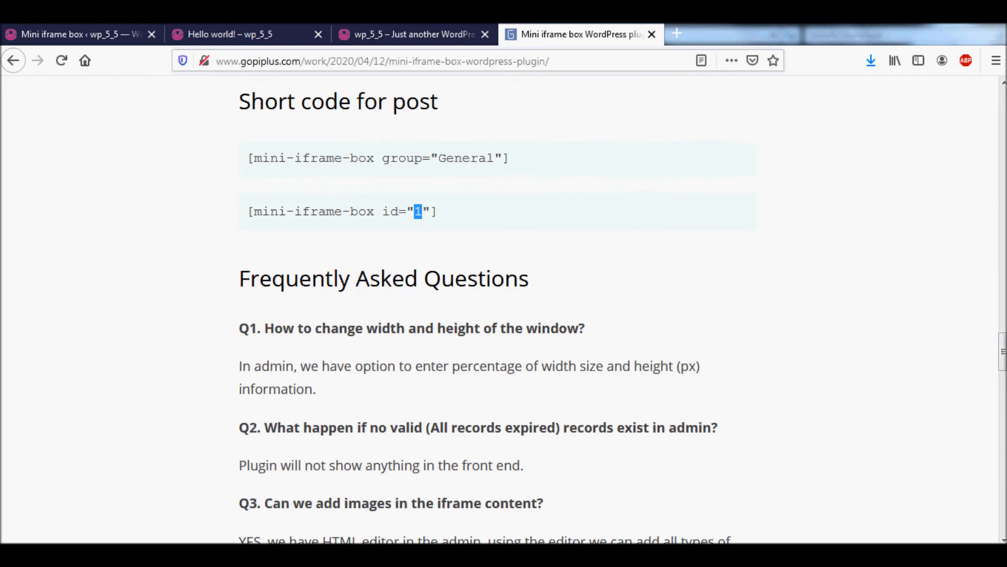
left_click_drag(439, 211, 262, 211)
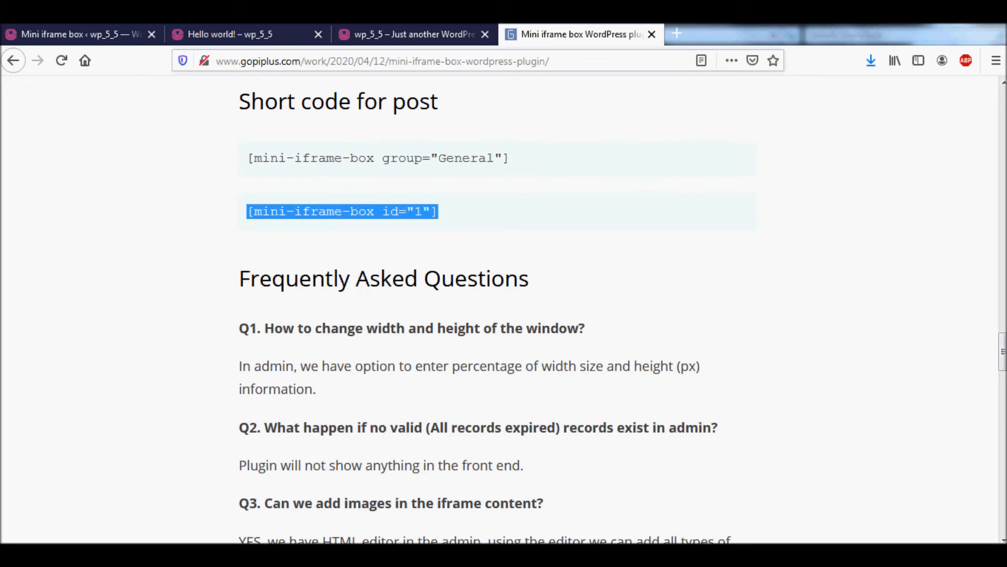
left_click(80, 35)
mouse_move(37, 156)
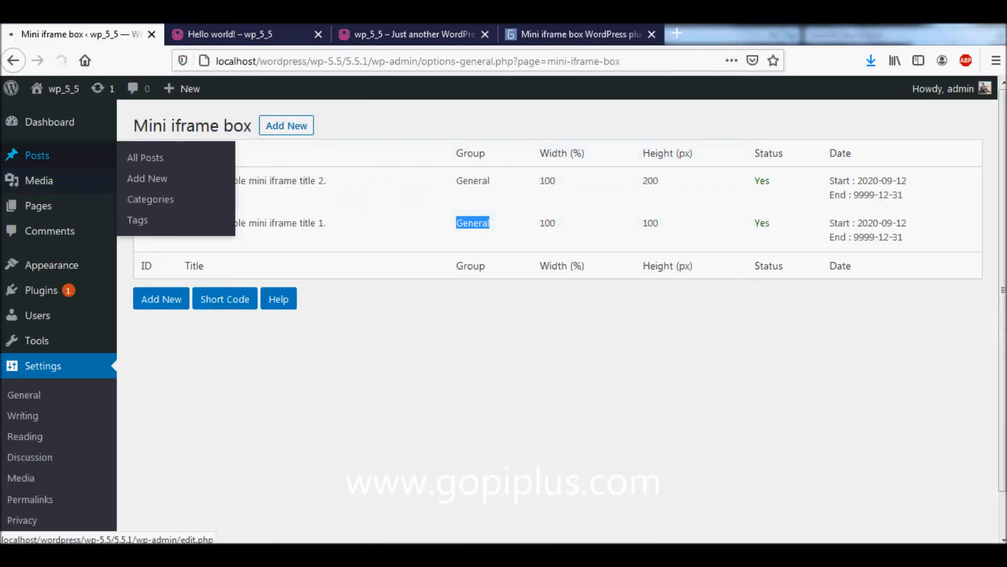
left_click(146, 158)
left_click(175, 254)
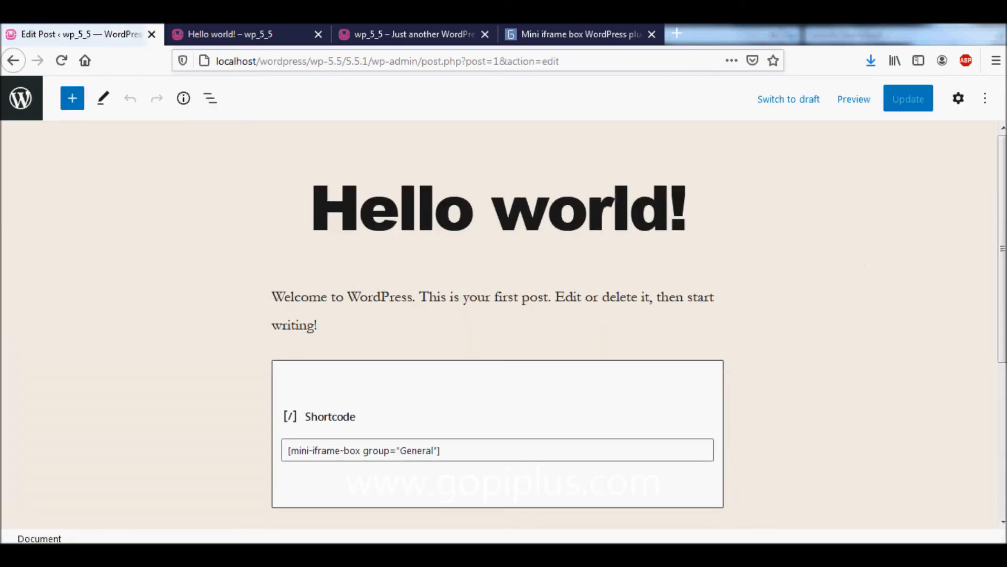
Replace the Shortcode block's content with [mini-iframe-box id="1"] and update the post.
scroll(497, 325, "down", 3)
left_click_drag(452, 300, 286, 301)
type("[mini-iframe-box id=\"1\"]")
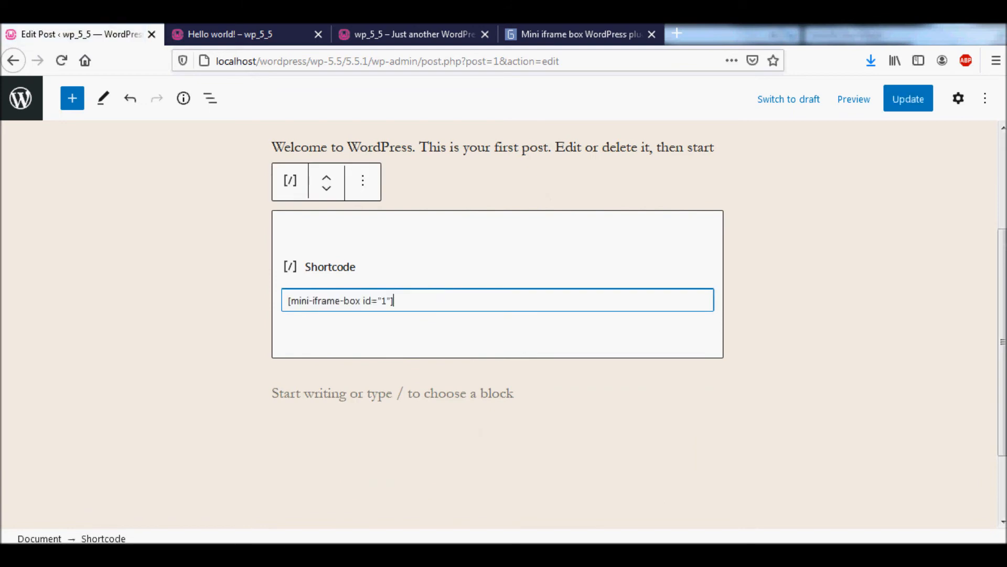
left_click(908, 98)
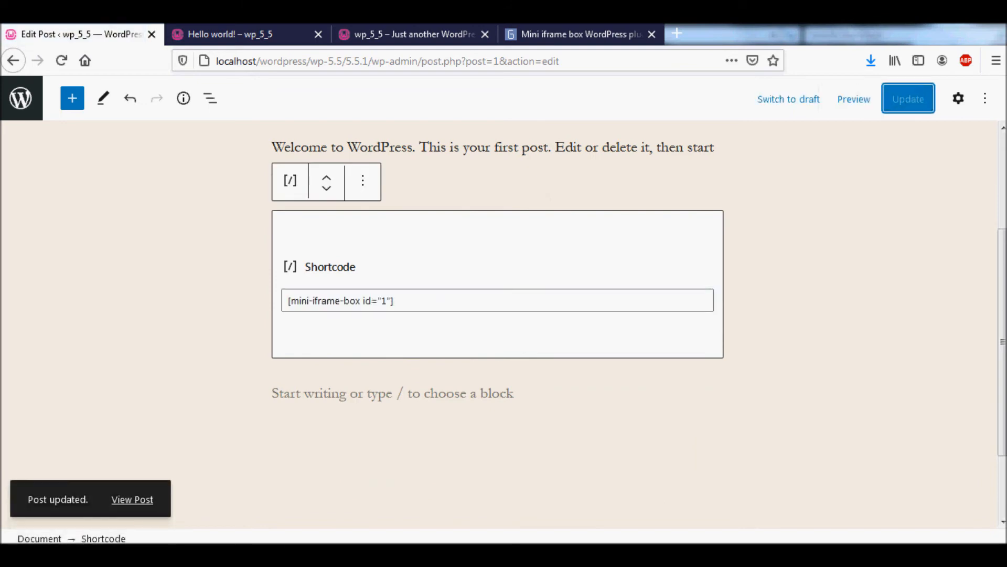
left_click(230, 34)
Open the entry "This is sample mini iframe title 1." for editing in the Mini iframe box settings and examine its iFrame content.
left_click(82, 35)
left_click(20, 98)
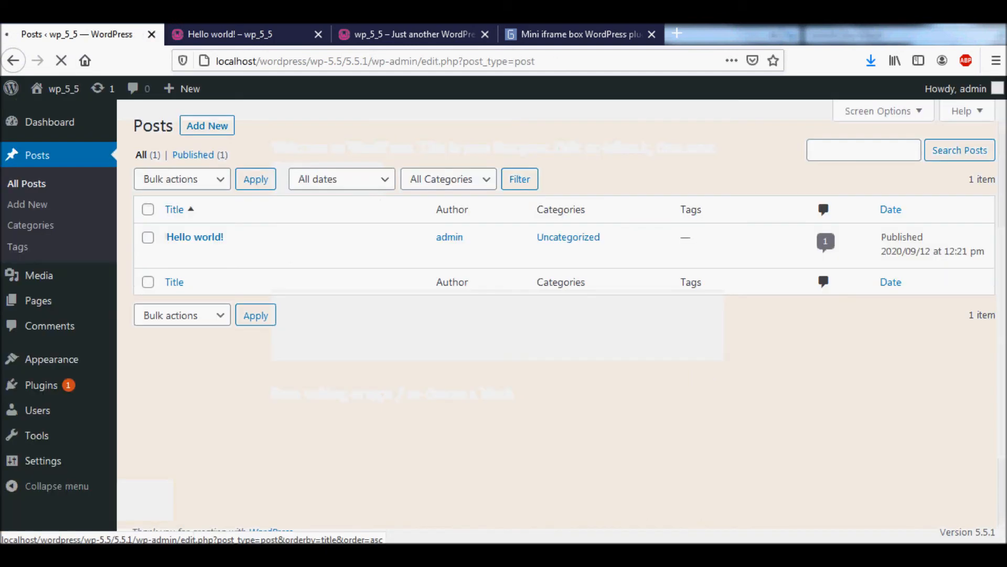
mouse_move(52, 460)
left_click(157, 471)
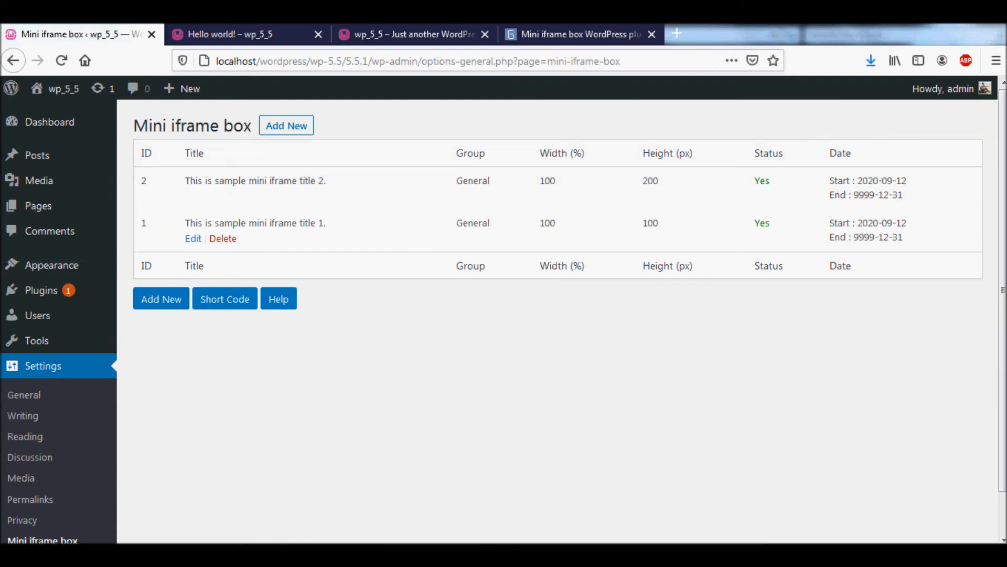
key("Return")
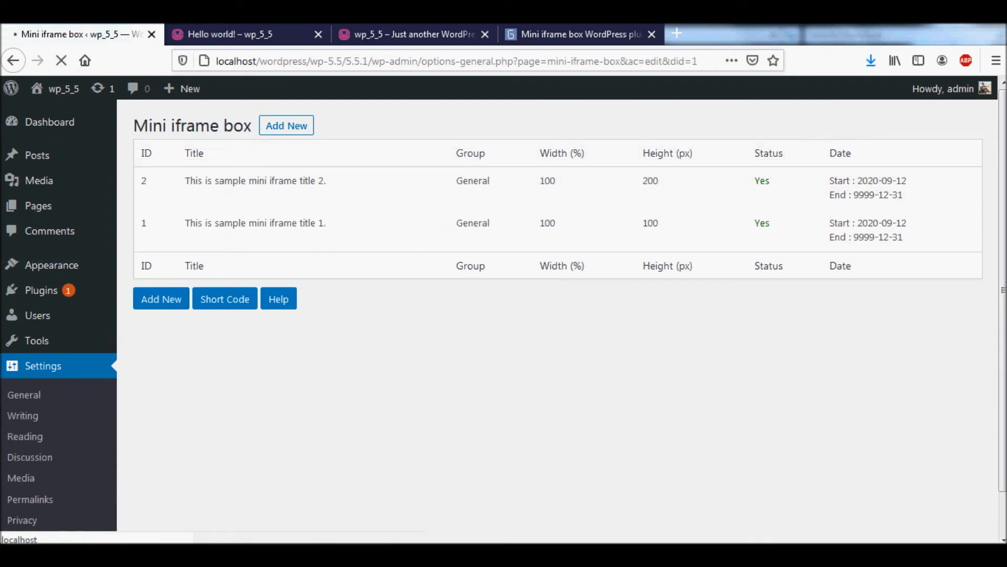
scroll(557, 325, "up", 1)
left_click_drag(556, 327, 141, 291)
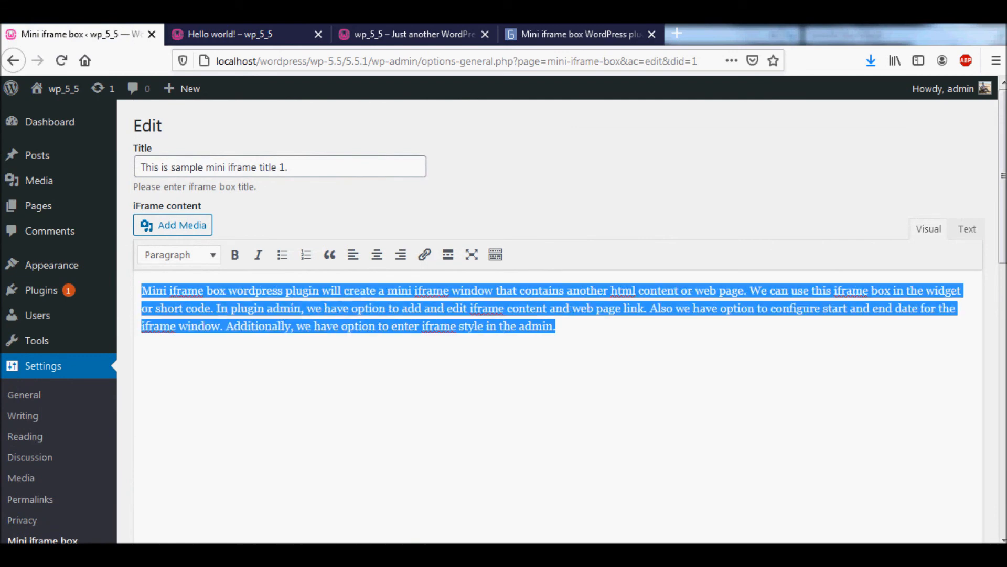
scroll(557, 325, "down", 3)
scroll(557, 325, "up", 3)
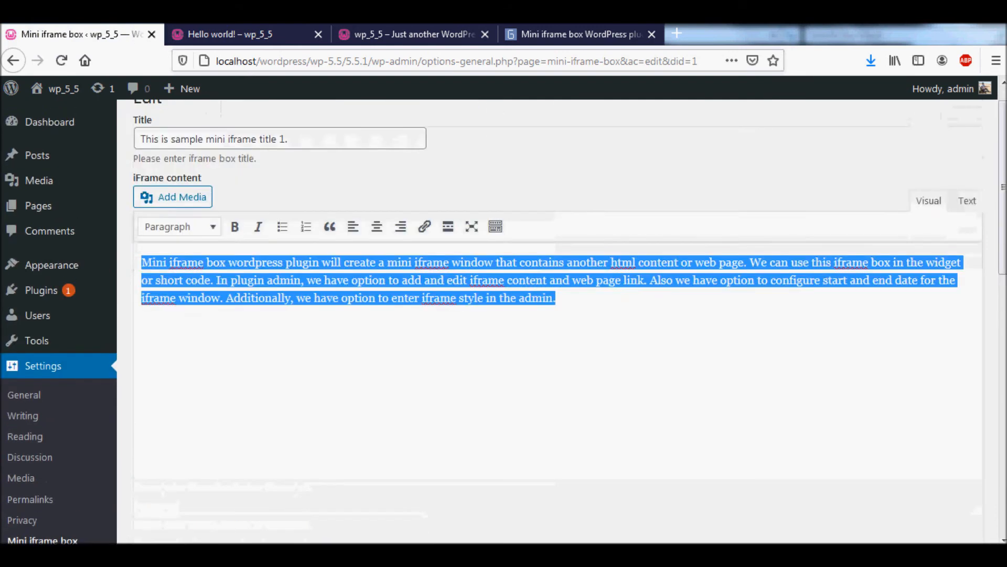
Reload the published "Hello world!" post and examine the text and scrolling of its iframe box.
left_click(257, 35)
left_click(61, 61)
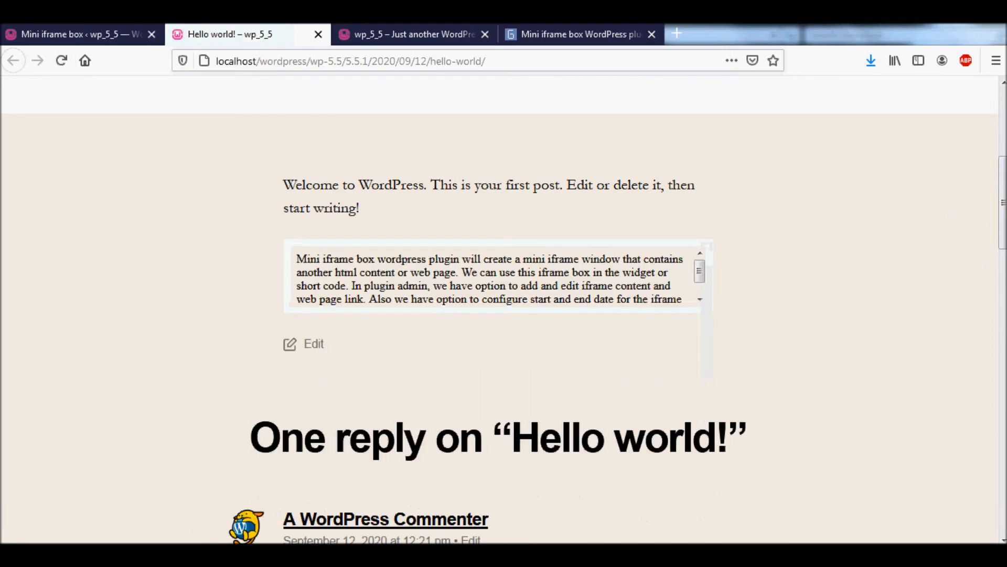
left_click_drag(307, 258, 643, 299)
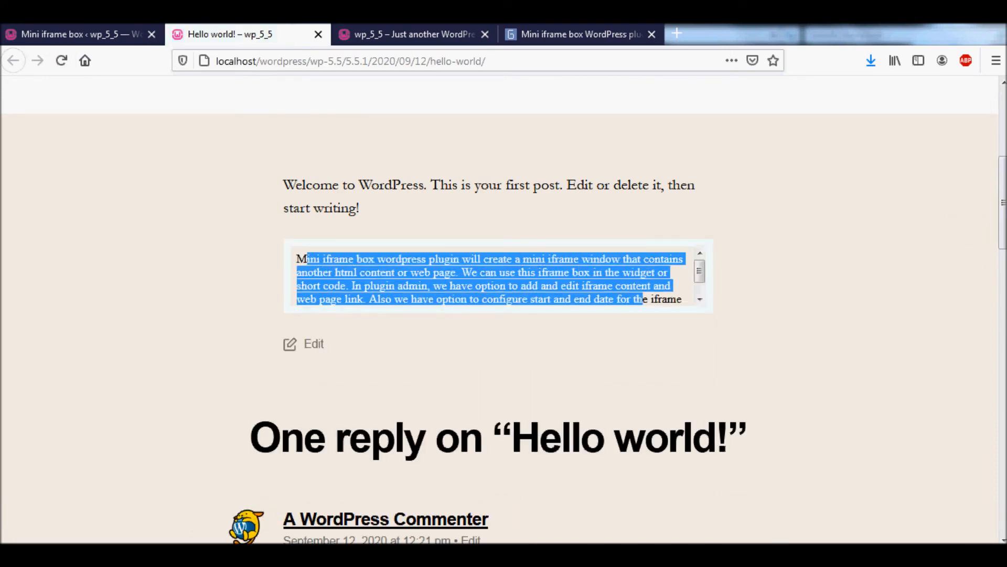
scroll(699, 278, "down", 1)
left_click_drag(700, 281, 699, 269)
Open the entry "This is sample mini iframe title 2." for editing in the Mini iframe box settings and examine its iFrame url.
left_click(82, 34)
scroll(29, 426, "down", 2)
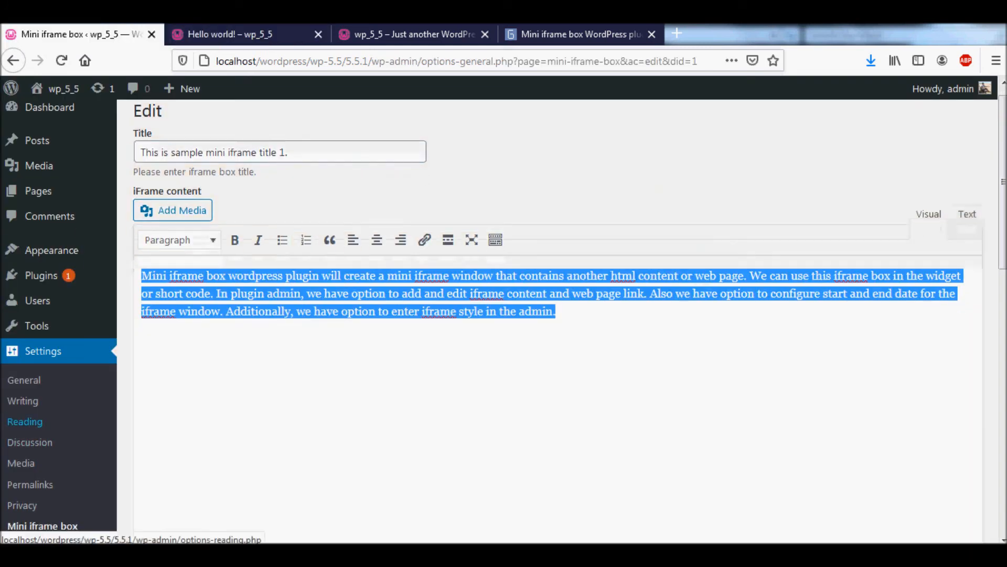
left_click(41, 496)
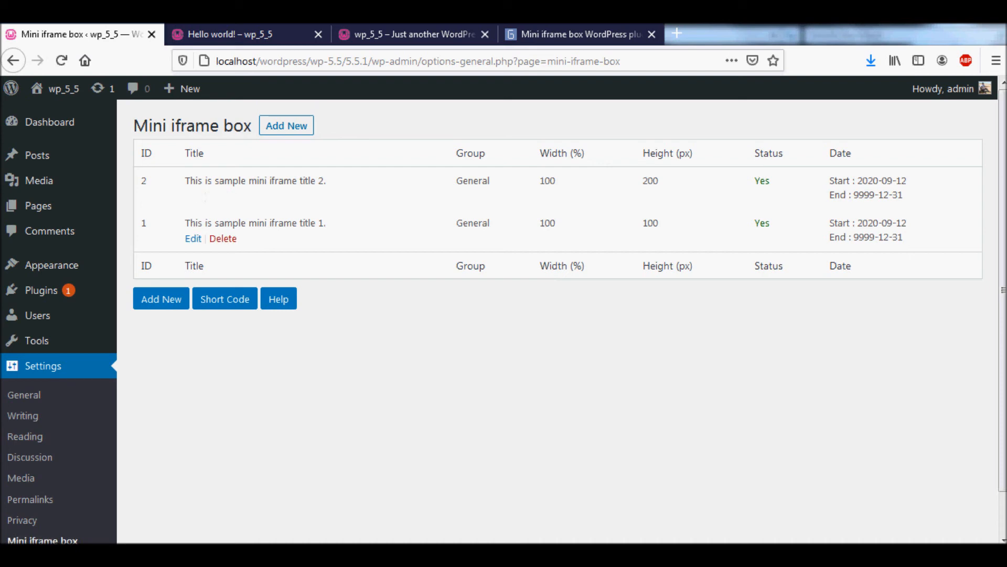
left_click(193, 196)
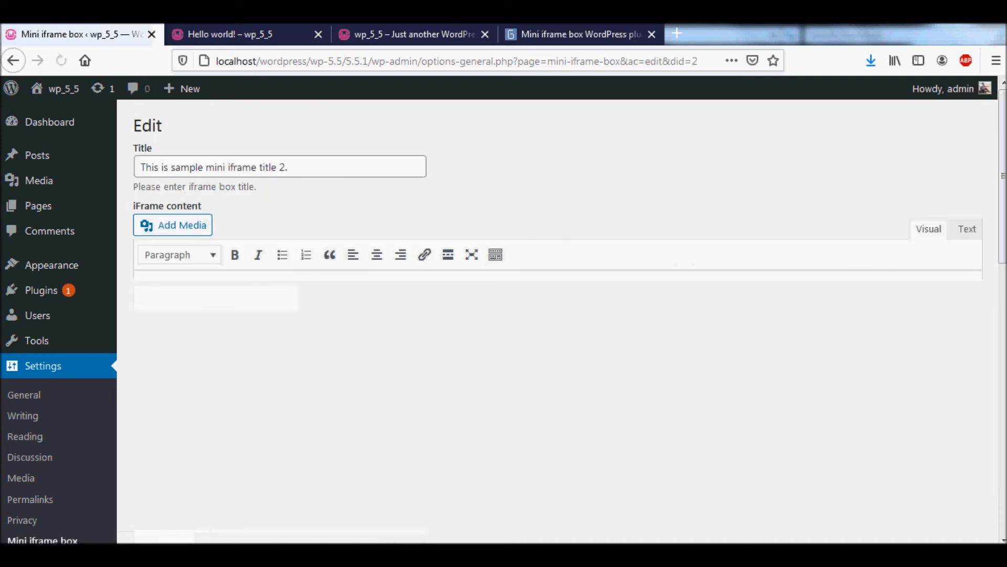
scroll(309, 246, "down", 6)
scroll(309, 247, "down", 1)
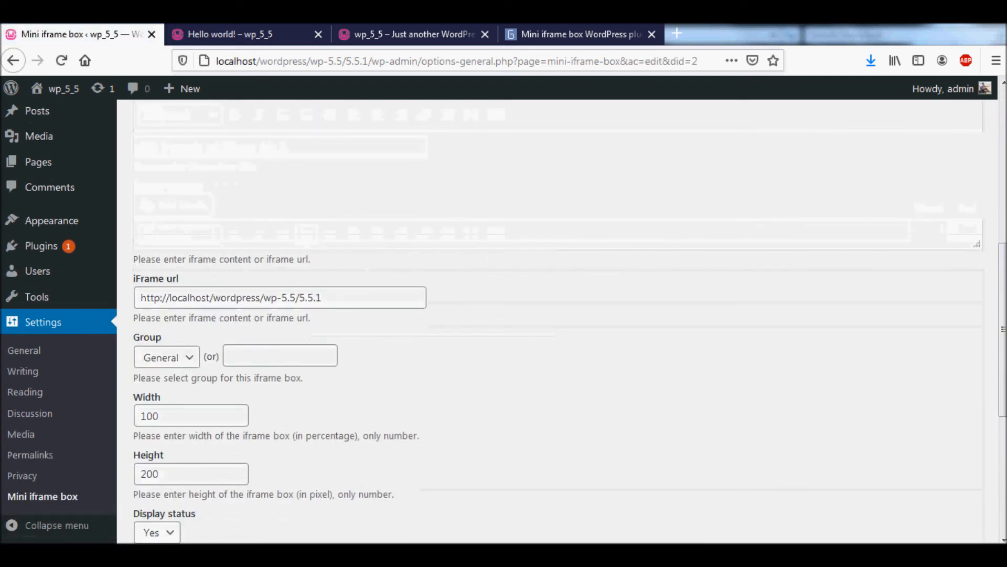
left_click_drag(331, 297, 137, 297)
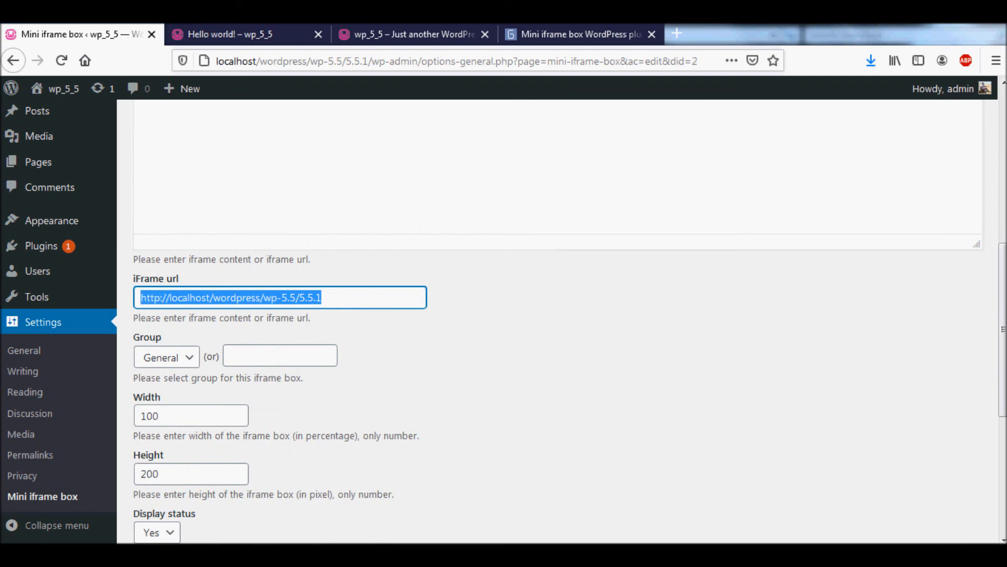
Compare the iFrame content editor with the iFrame url field in the second sample entry.
scroll(556, 315, "up", 3)
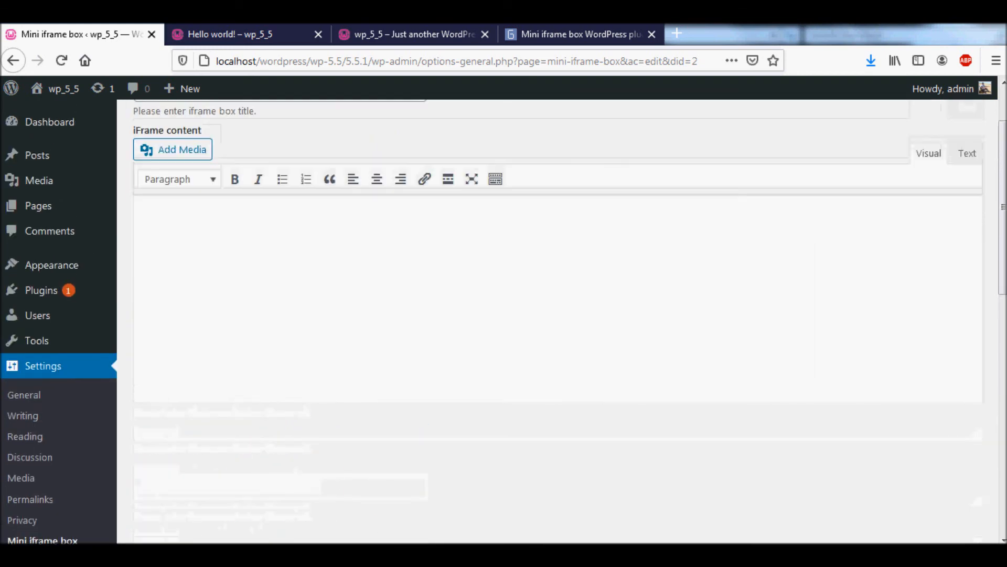
scroll(556, 315, "down", 3)
scroll(556, 314, "up", 3)
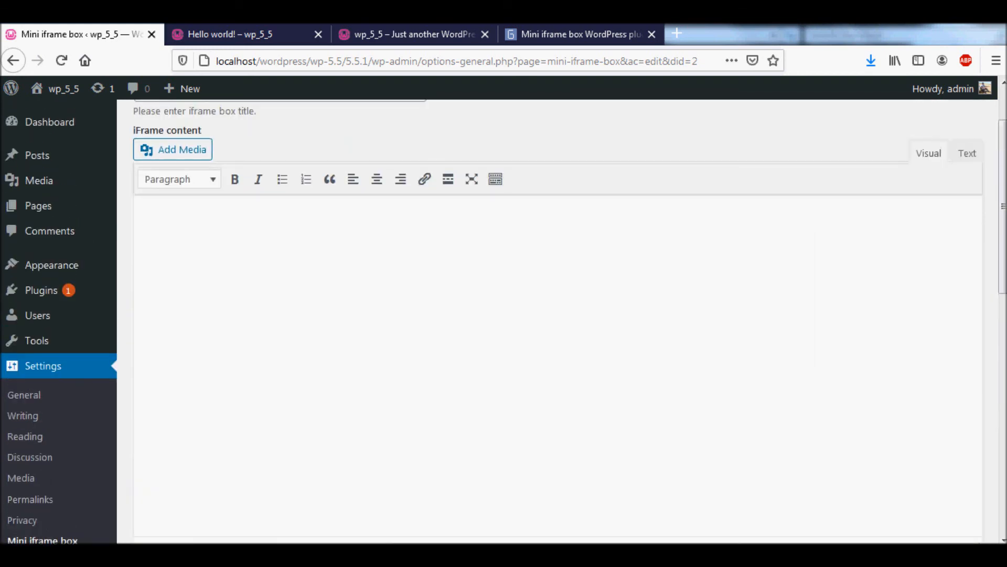
scroll(556, 314, "down", 1)
left_click(141, 139)
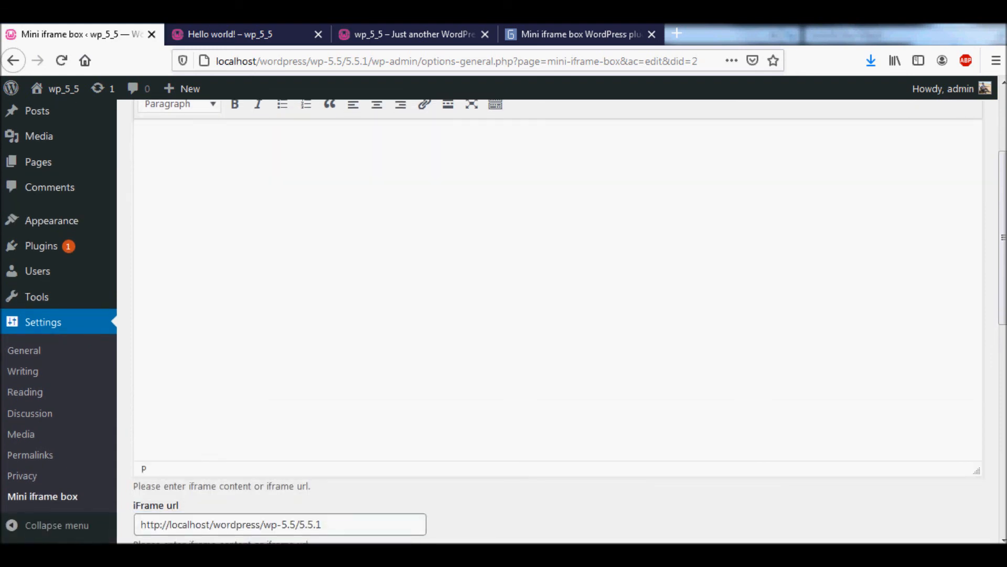
scroll(556, 315, "down", 1)
left_click(327, 448)
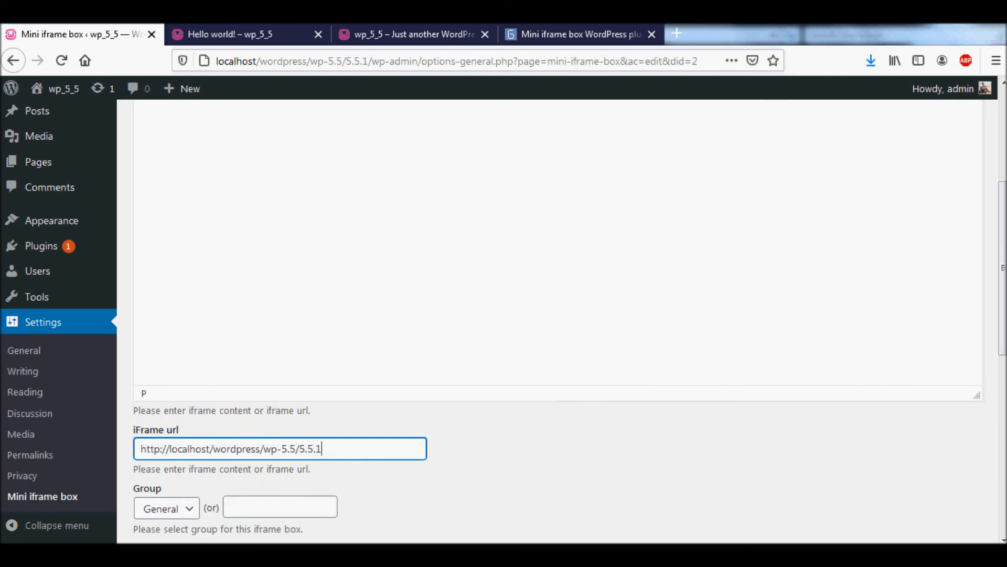
left_click_drag(322, 448, 246, 449)
left_click(305, 448)
Compare the Group column in the Mini iframe box list with the iframe box shown in the "Hello world!" post.
left_click(42, 496)
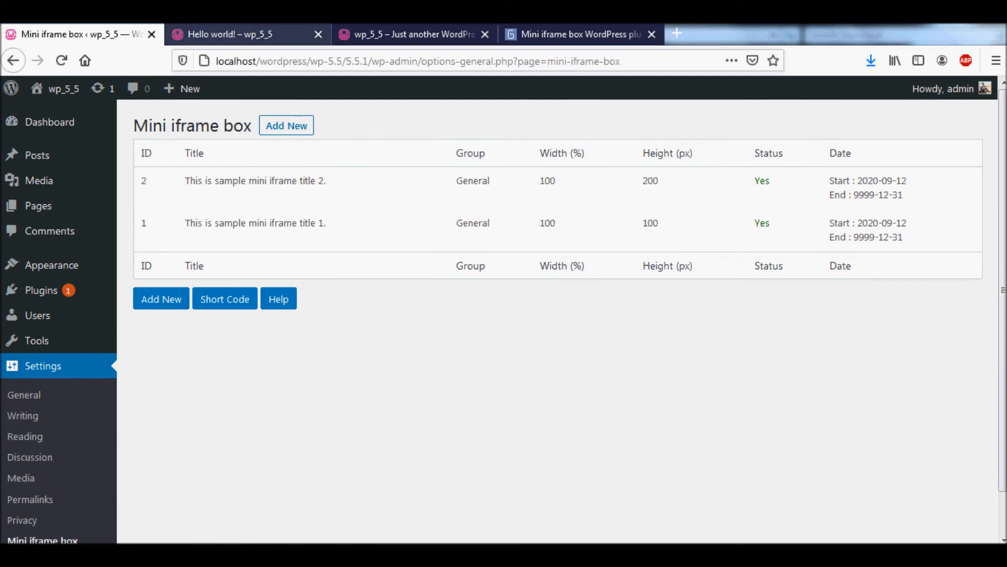
left_click(231, 34)
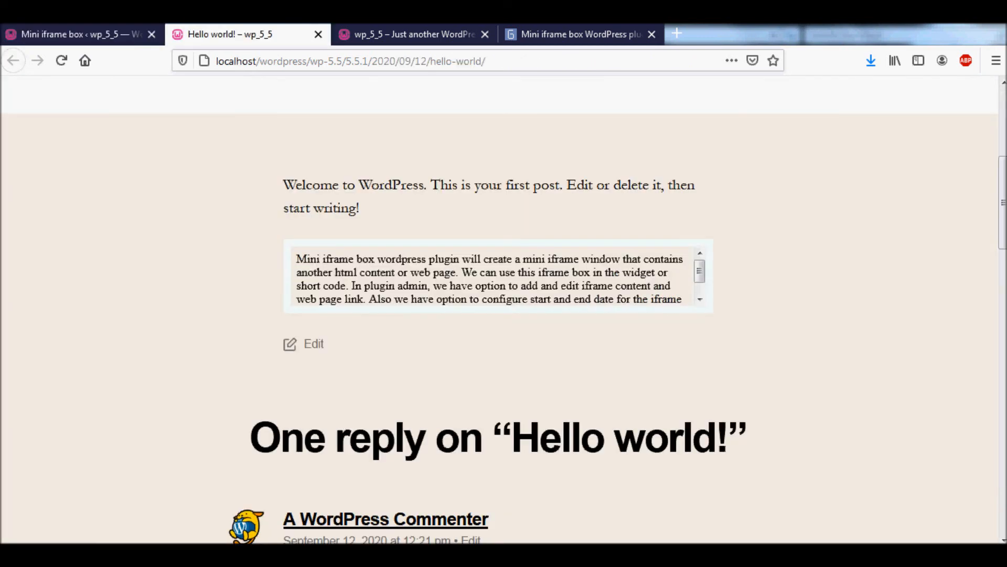
left_click_drag(297, 258, 643, 299)
left_click(78, 34)
left_click_drag(474, 154, 479, 224)
left_click(231, 34)
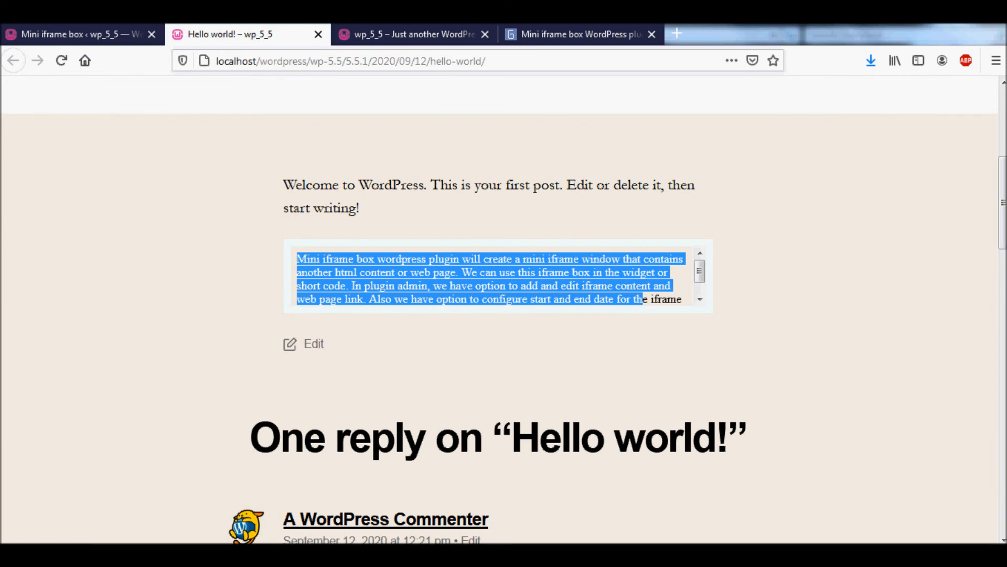
left_click(493, 280)
left_click_drag(325, 259, 627, 298)
left_click(603, 347)
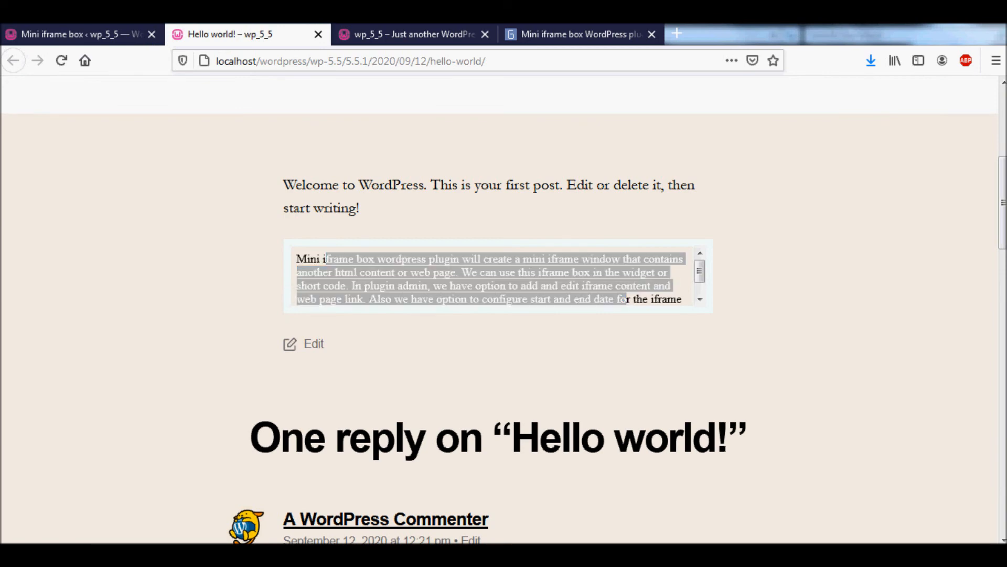